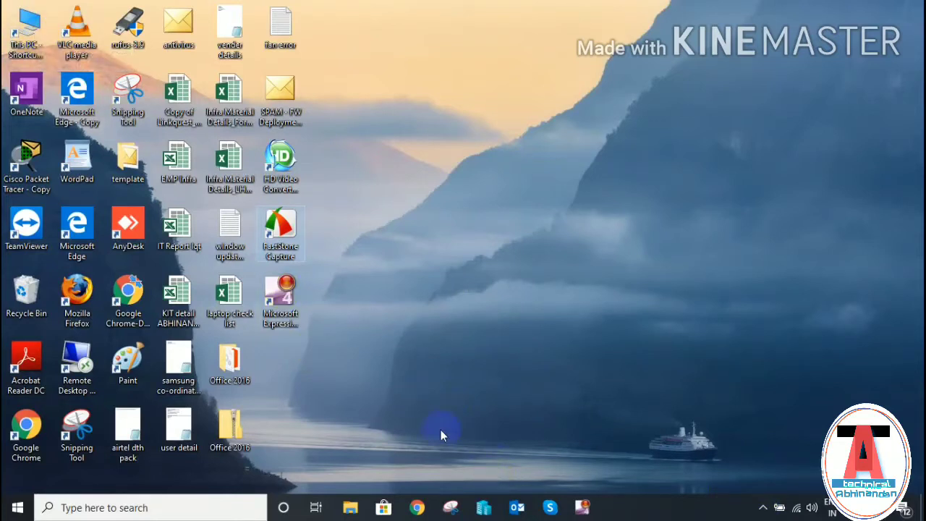
- Launch Outlook in Safe Mode with the 'outlook /safe' command
key("super+r")
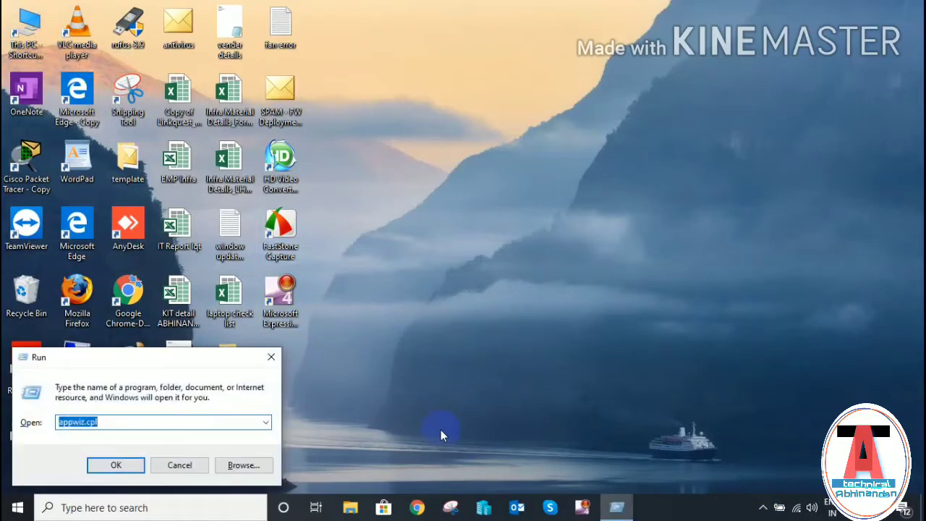
key("BackSpace")
type("o")
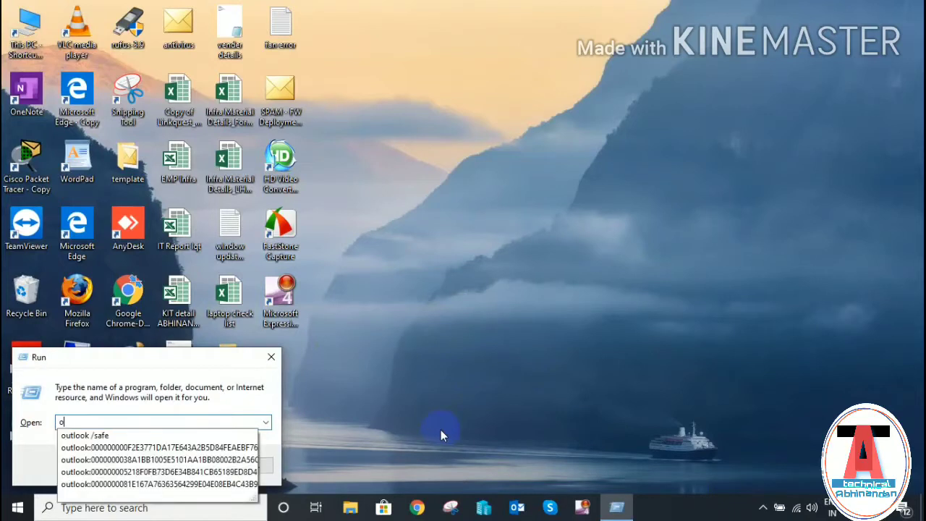
key("Down")
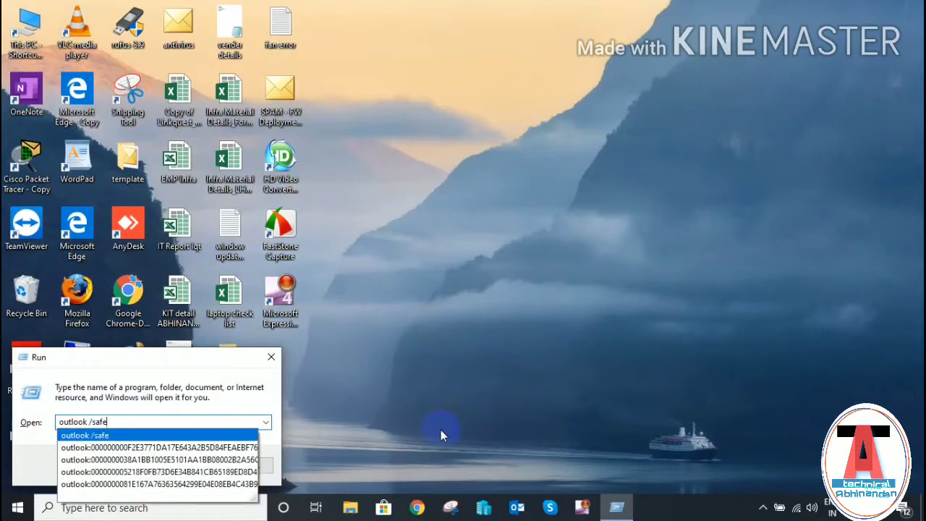
key("Return")
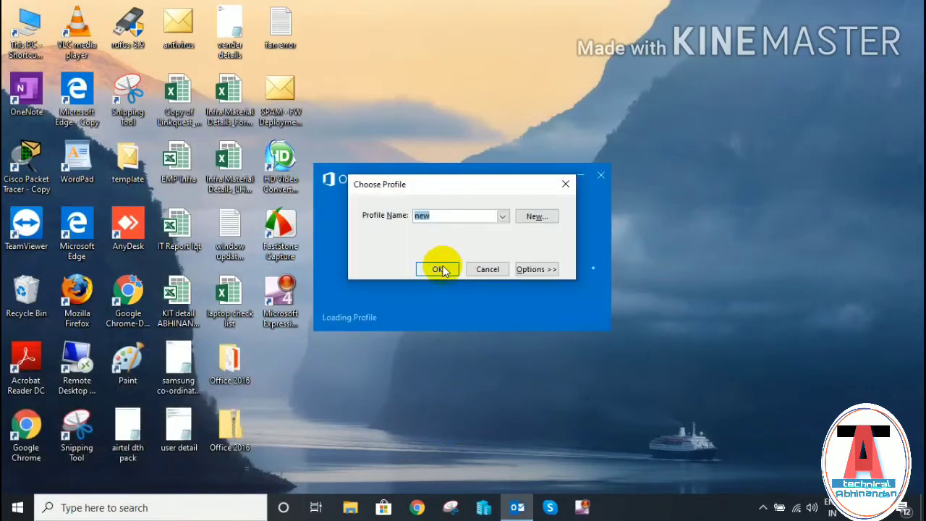
- Choose the 'new' mail profile in Choose Profile and load Outlook
left_click(475, 217)
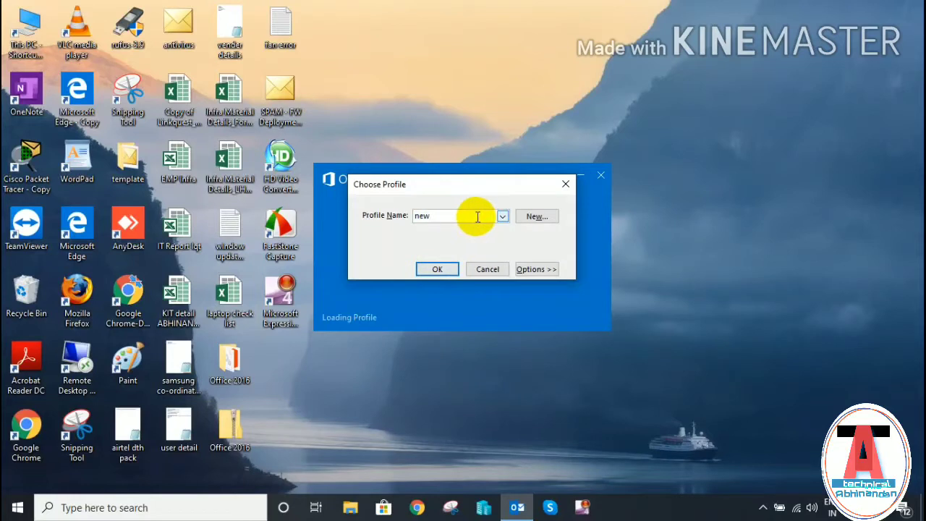
left_click(503, 217)
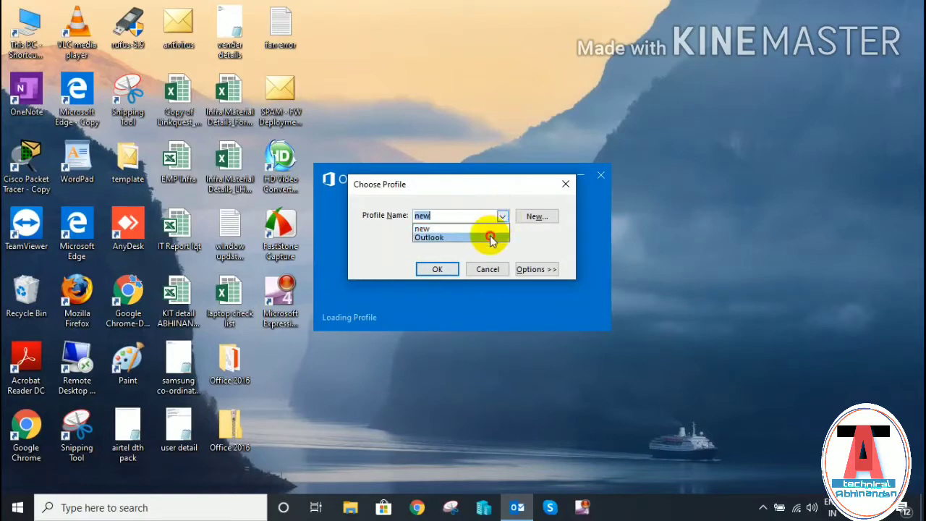
left_click(490, 237)
left_click(502, 216)
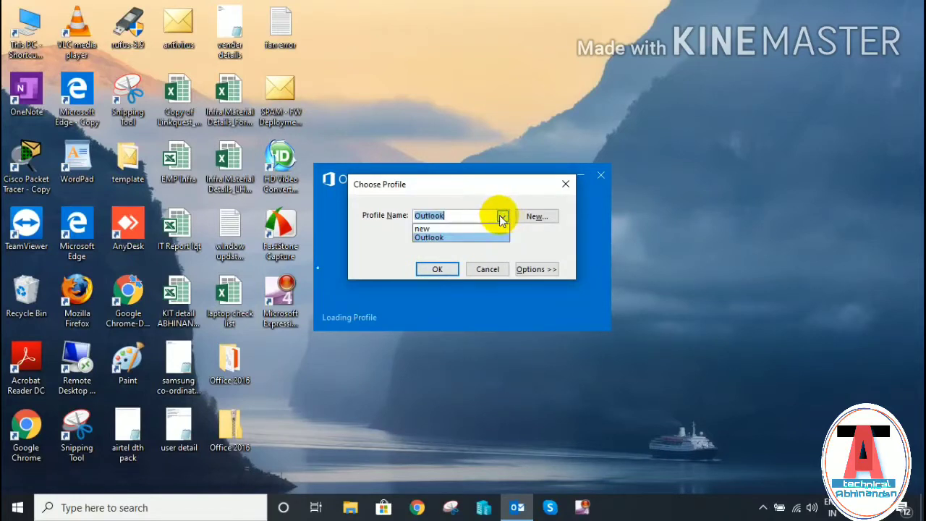
left_click(474, 228)
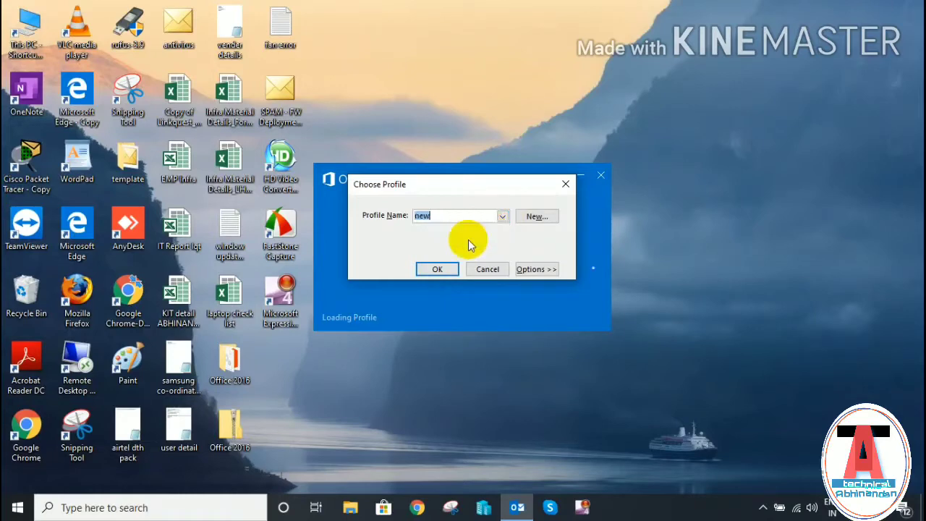
left_click(439, 269)
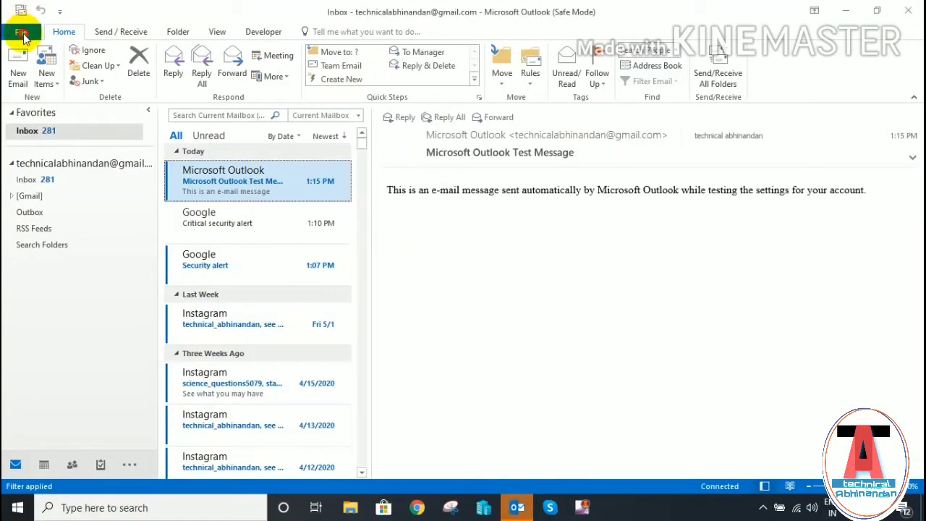
- Keep only Microsoft Exchange Add-in enabled among the COM add-ins, then return to Account Information
left_click(21, 32)
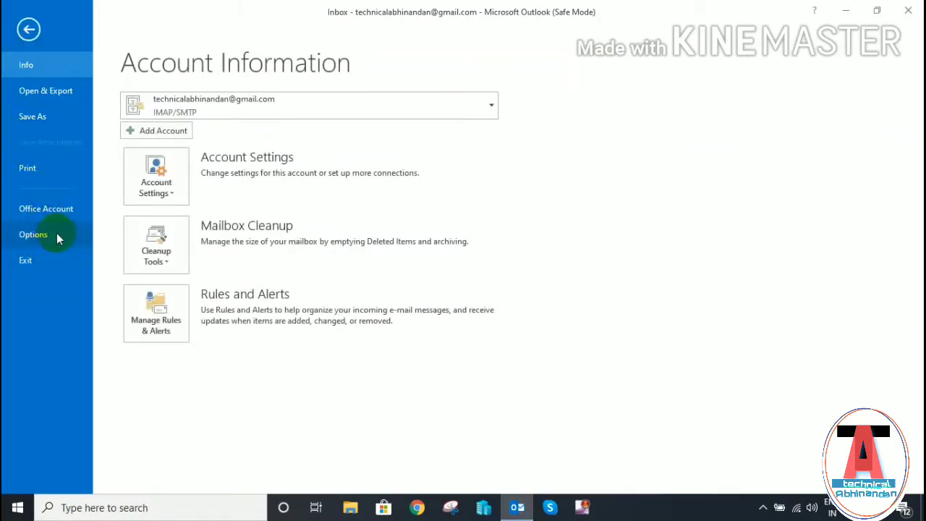
left_click(57, 235)
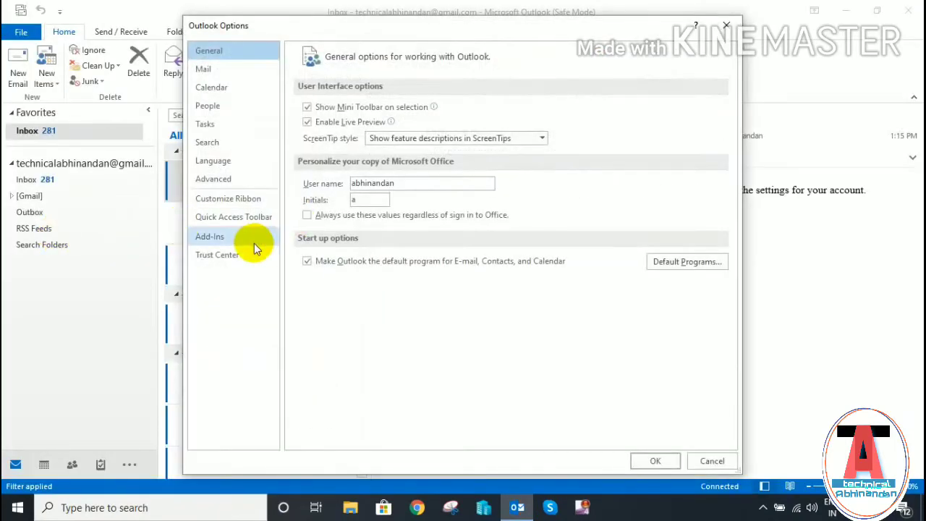
left_click(254, 244)
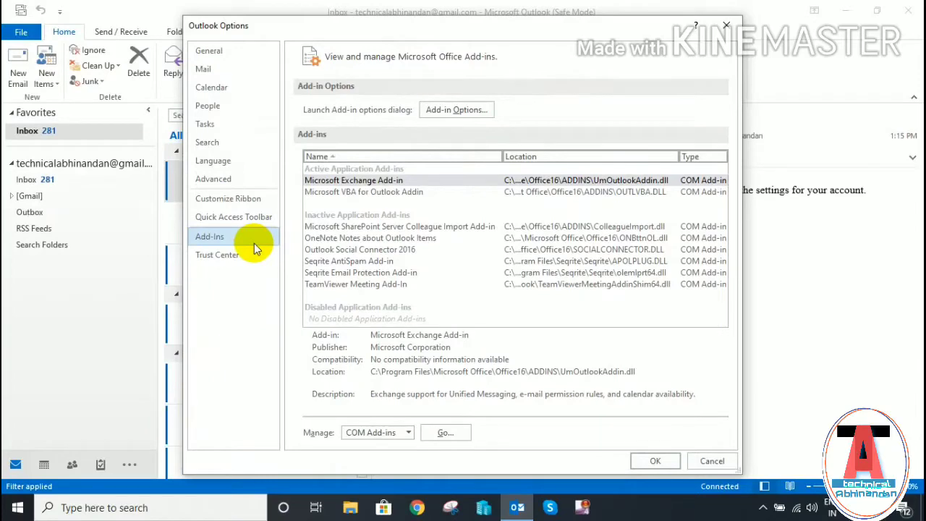
left_click(447, 434)
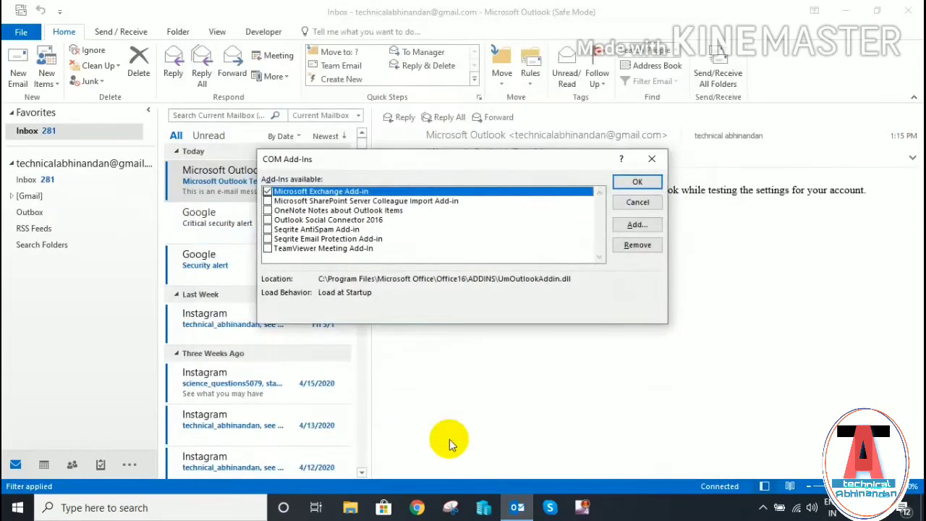
left_click(648, 181)
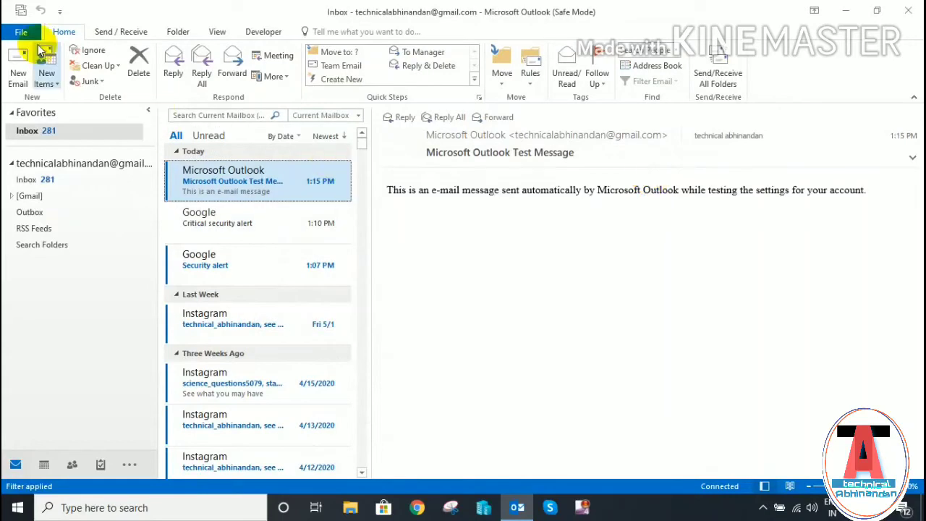
left_click(21, 32)
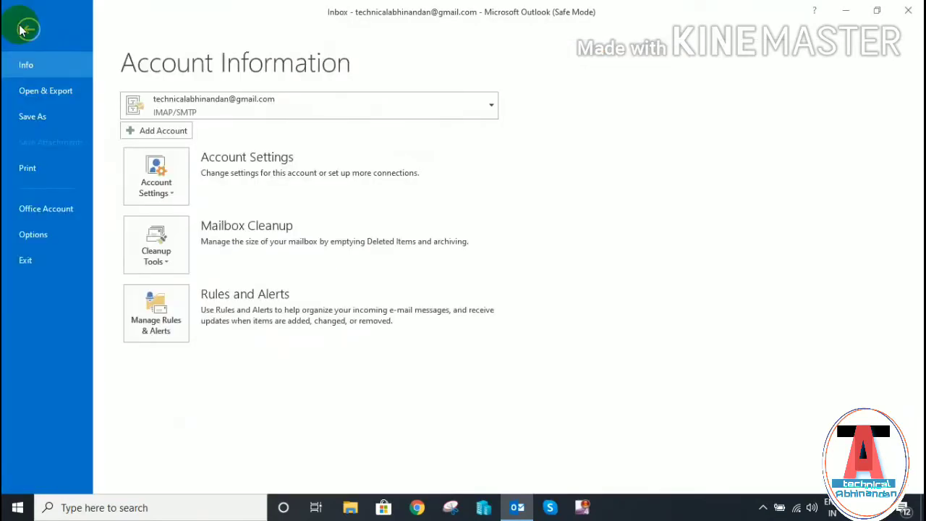
- Run Repair on the e-mail account in Account Settings until it reports a configured IMAP account
left_click(170, 180)
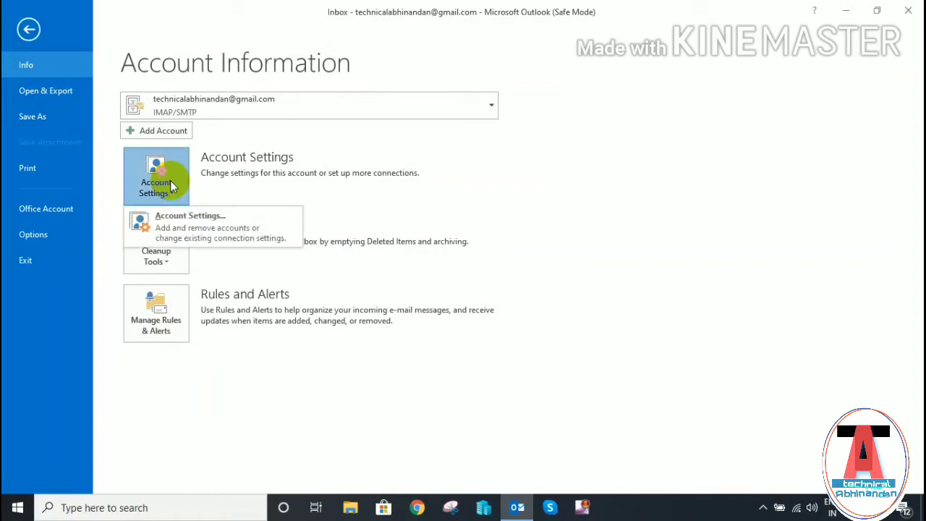
left_click(272, 225)
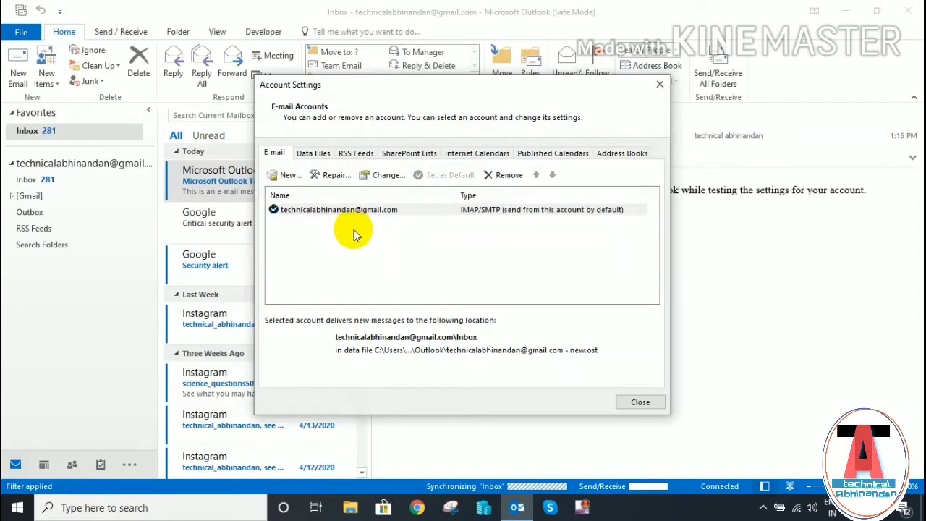
left_click(337, 176)
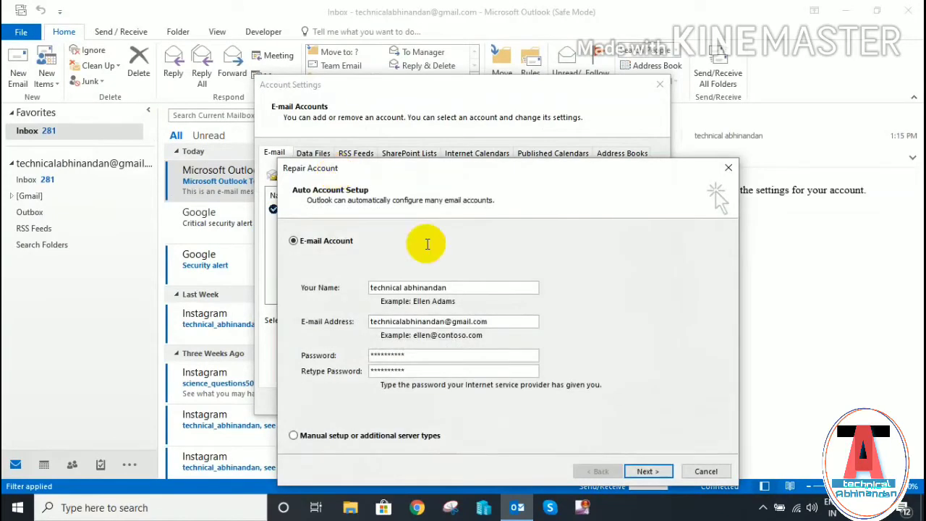
left_click(655, 471)
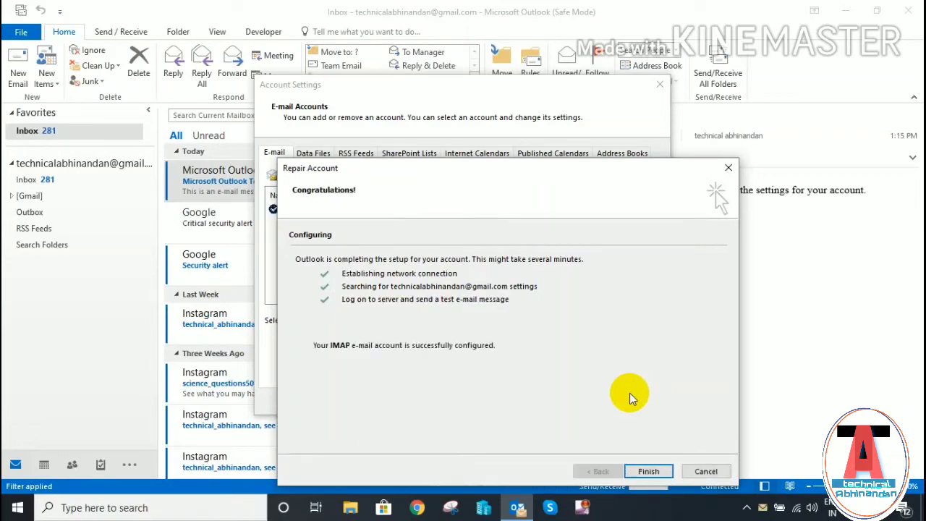
left_click(661, 471)
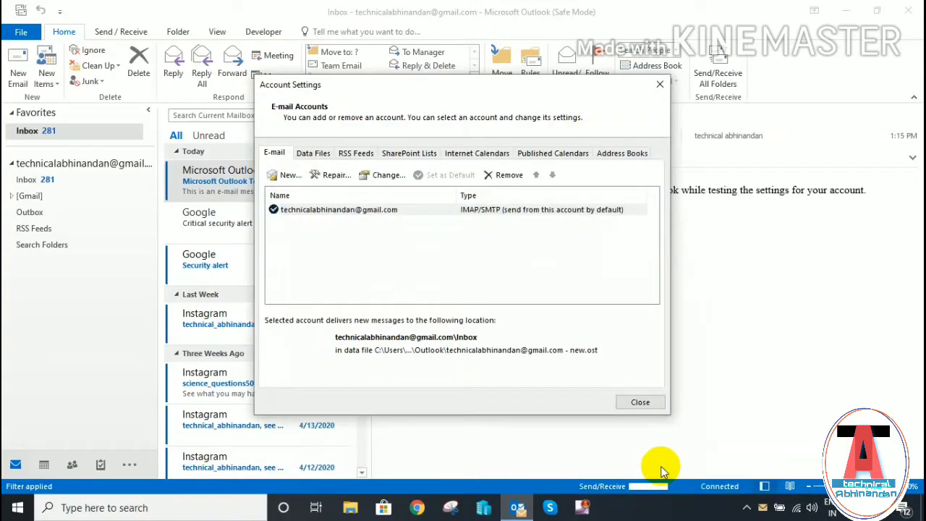
- Close Account Settings and Outlook, then open Control Panel via 'control' and maximize it
left_click(633, 403)
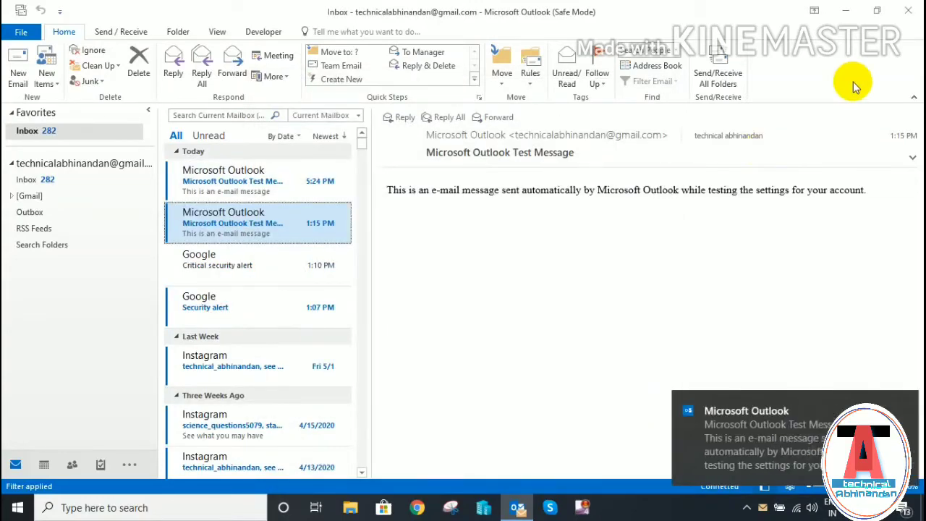
left_click(908, 11)
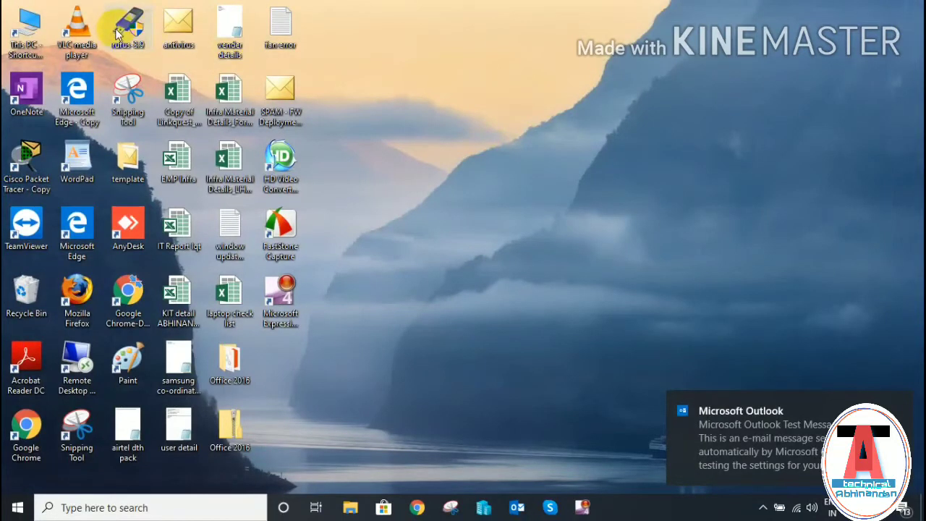
key("super+r")
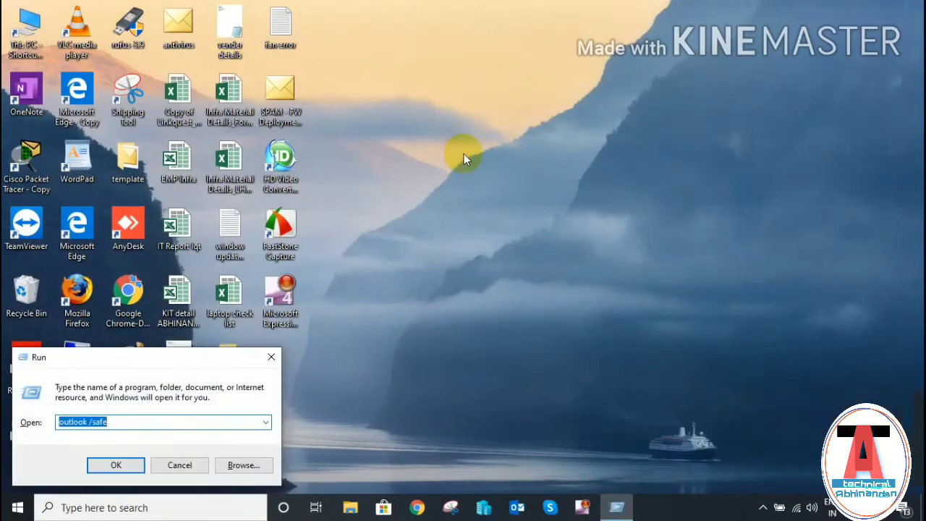
key("BackSpace")
type("co")
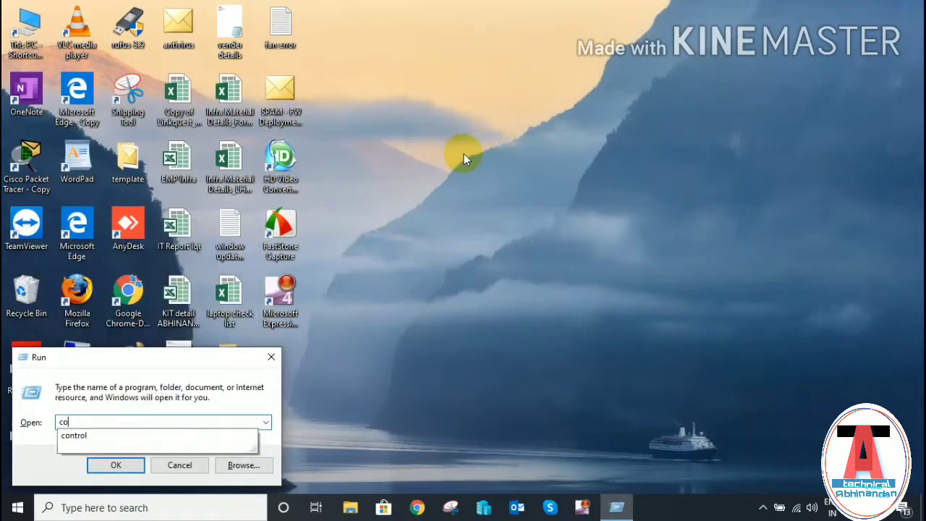
type("ntrol")
key("Return")
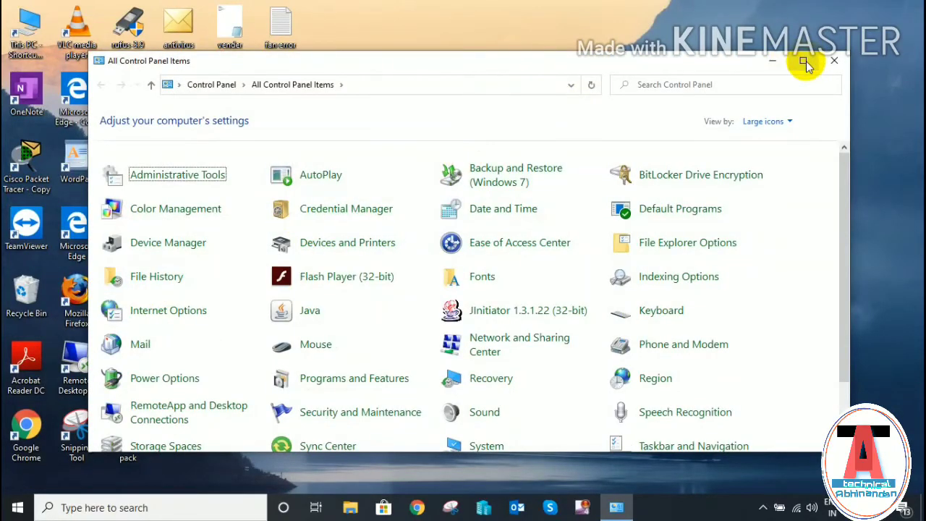
left_click(803, 60)
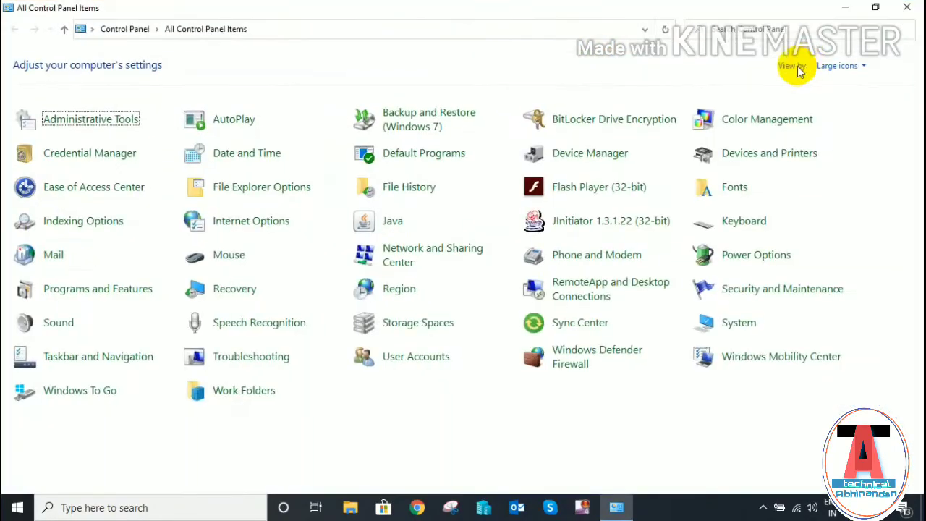
- Check the IT Support data file's LHQ427 folder, close it, and show the mail profiles list
left_click(36, 260)
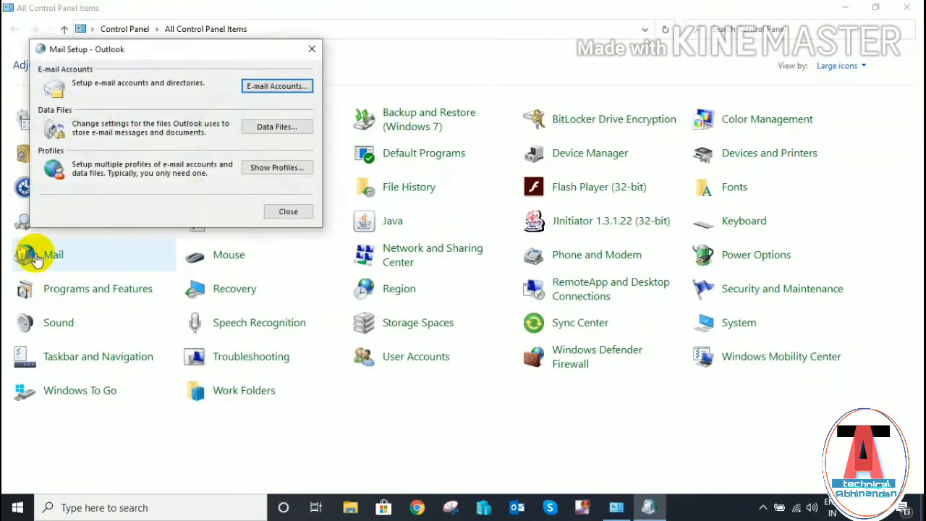
left_click(259, 127)
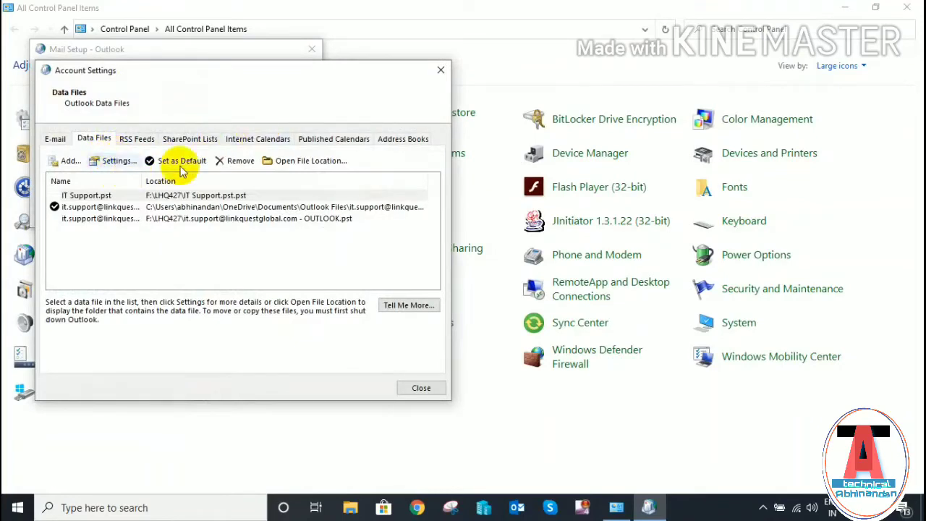
left_click(313, 160)
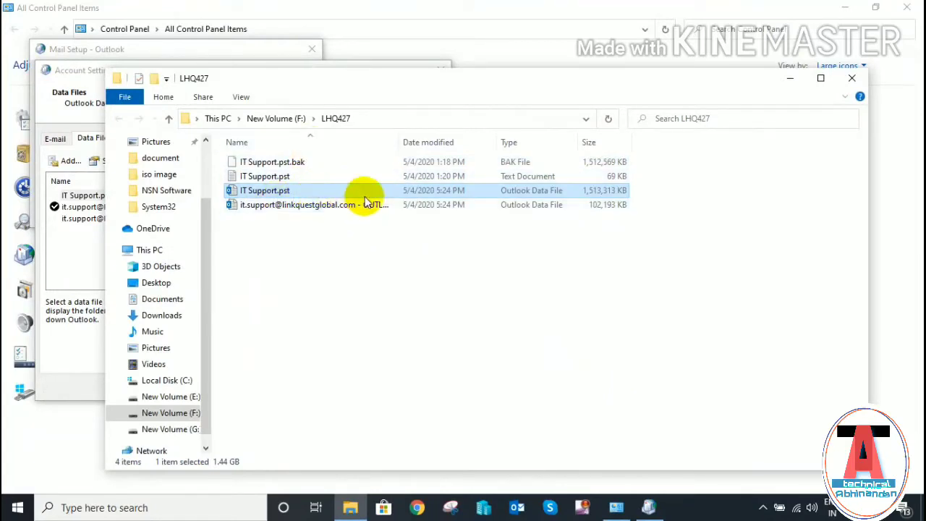
left_click(850, 78)
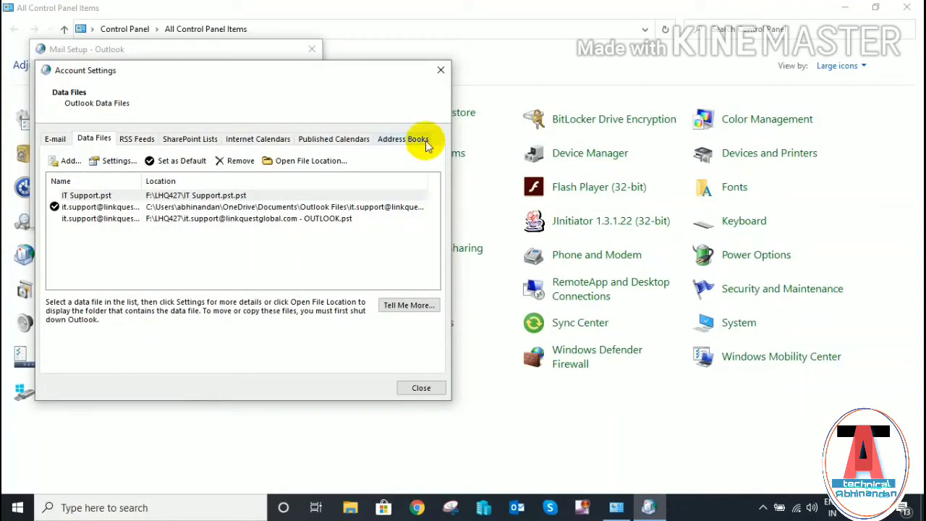
left_click(440, 71)
left_click(278, 167)
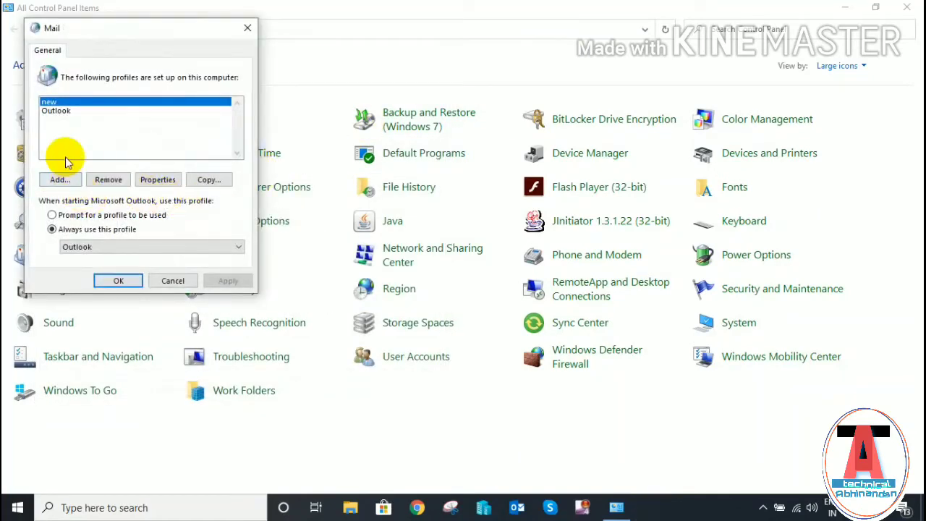
- Add a mail profile named 'new profile create'
left_click(60, 180)
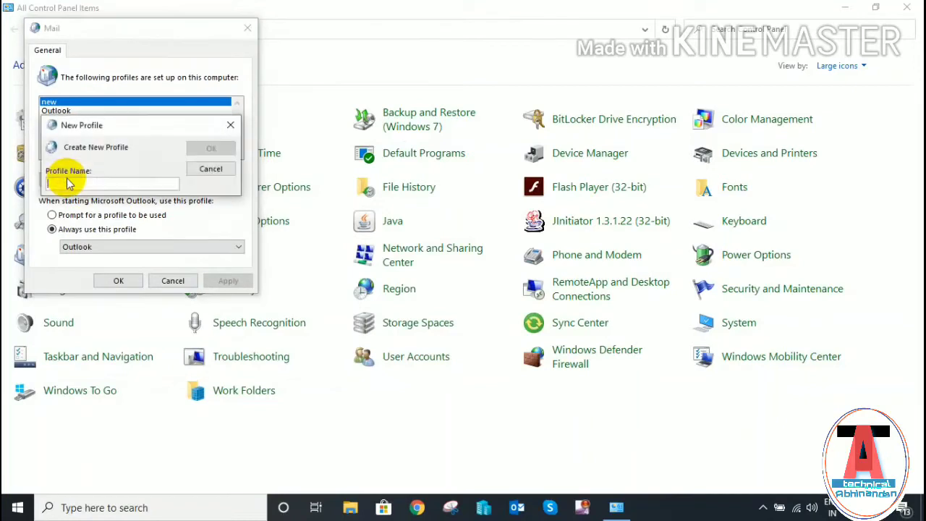
type("nw")
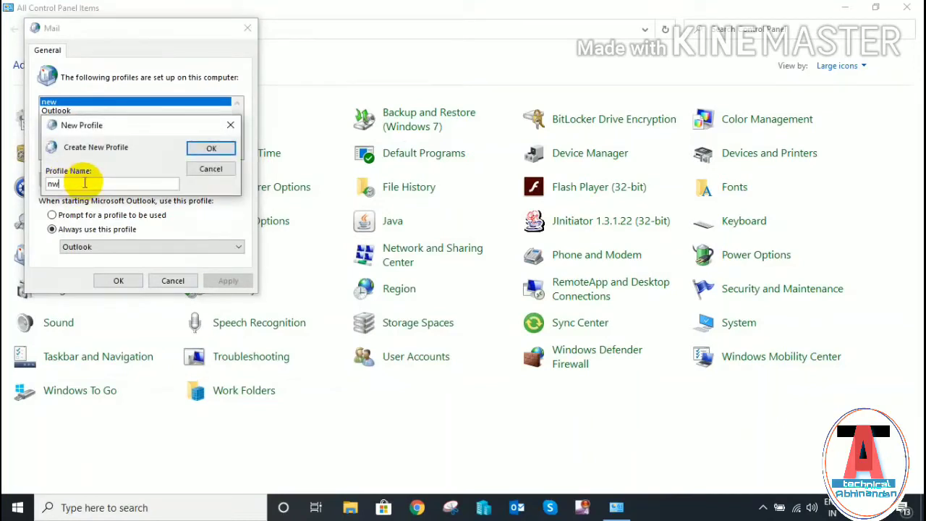
key("BackSpace")
type("ew profile create")
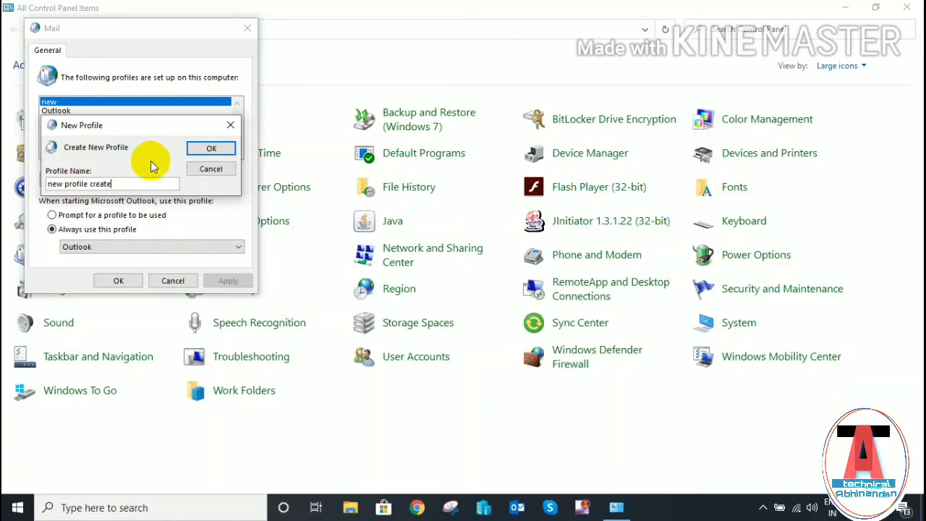
left_click(211, 148)
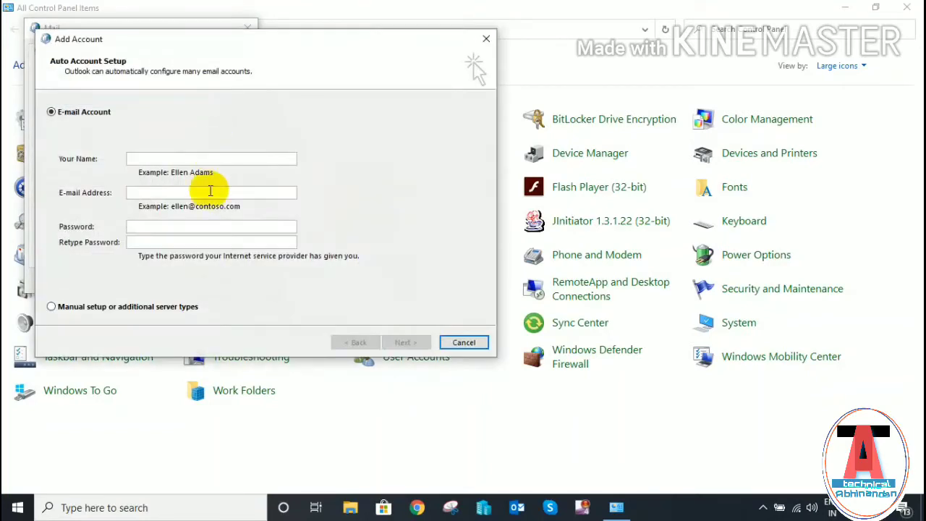
- Set up the IMAP account by entering the account holder's name, e-mail address and password
left_click(189, 157)
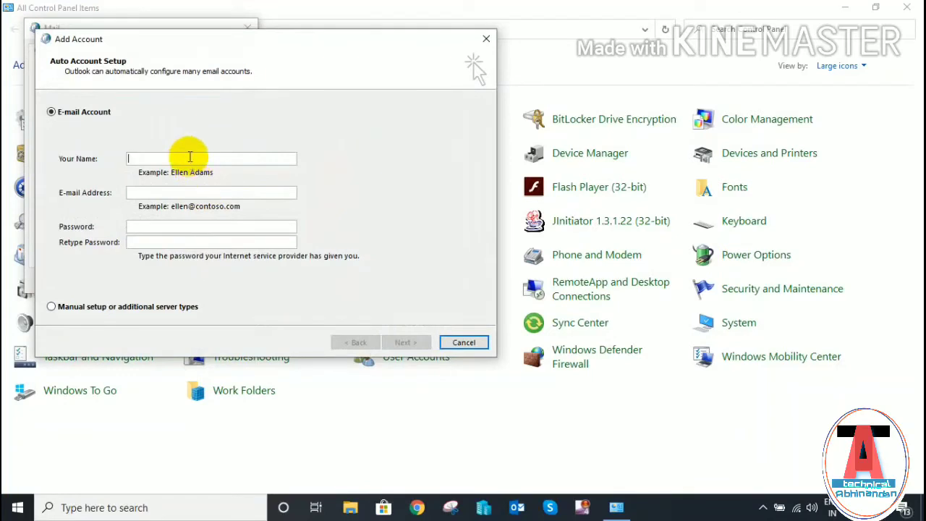
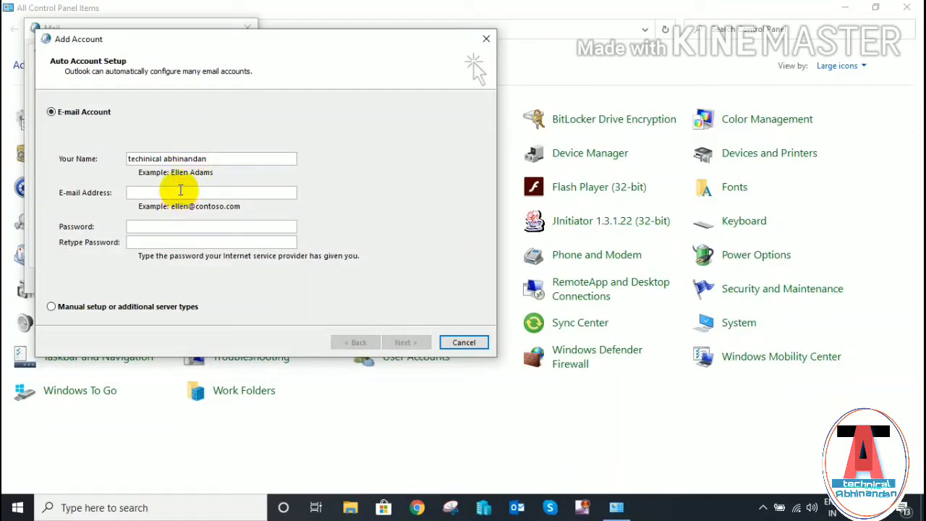
left_click(180, 190)
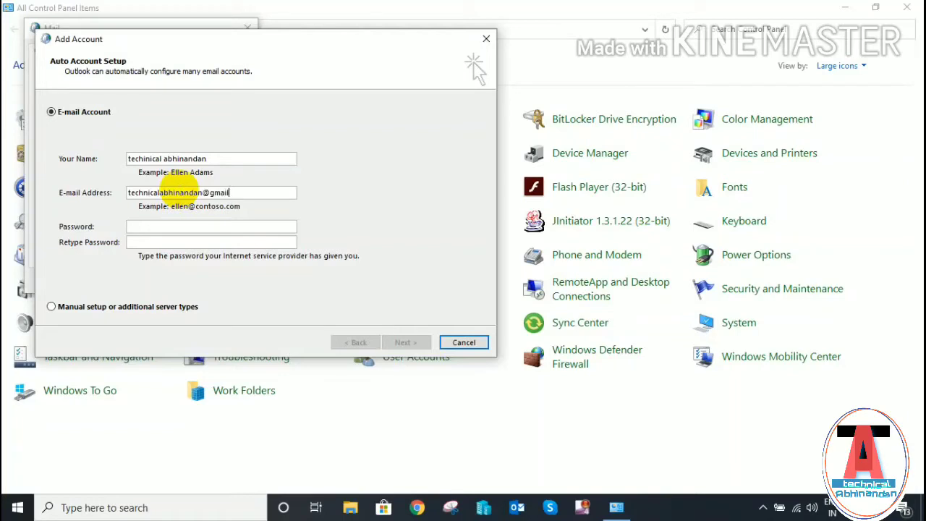
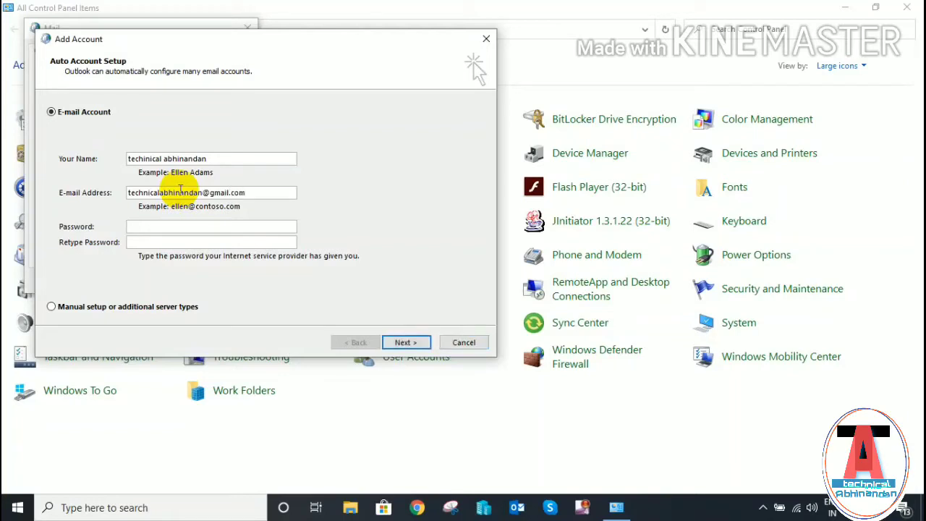
left_click(172, 230)
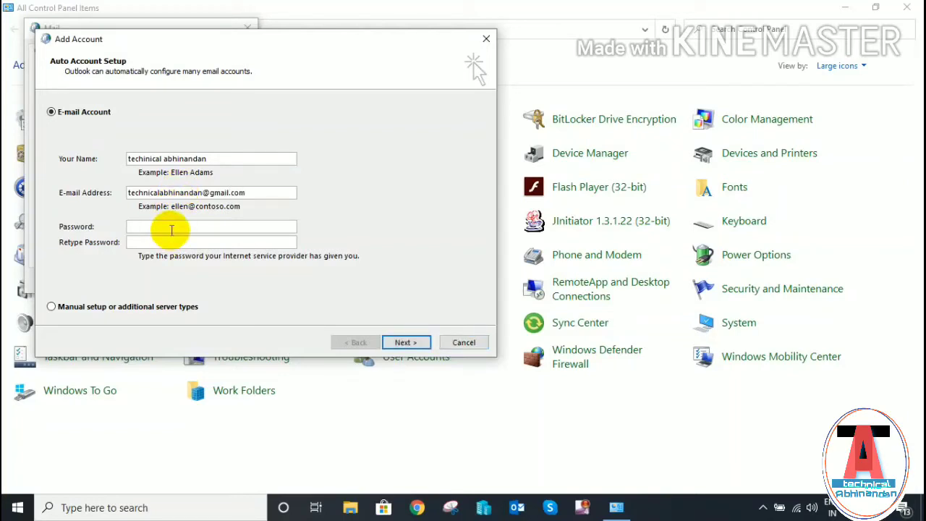
type("********************")
left_click(405, 343)
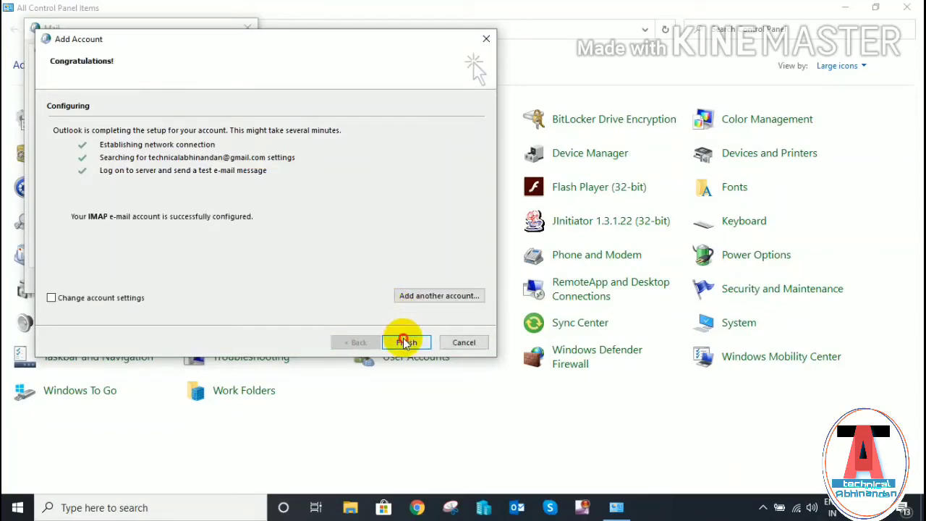
left_click(406, 343)
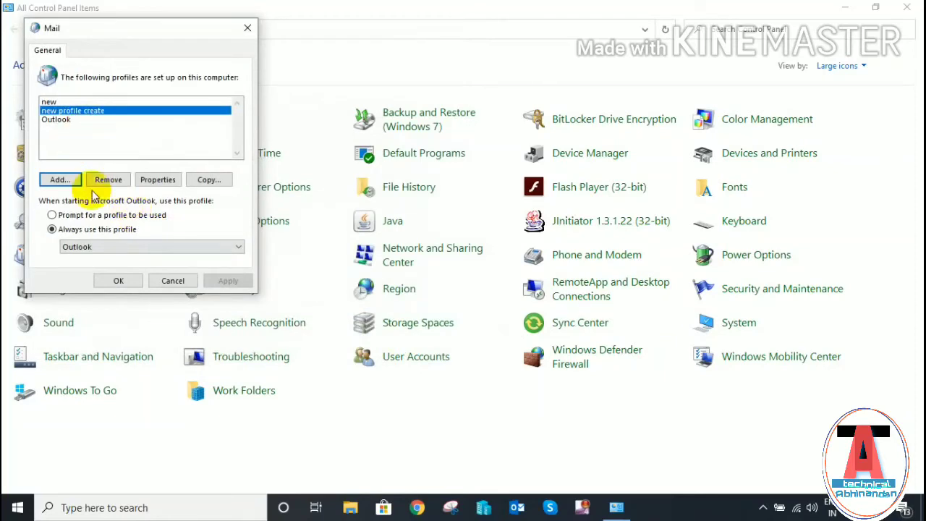
- Set 'new profile create' as the always-used startup profile and reopen its Mail Setup
left_click(139, 250)
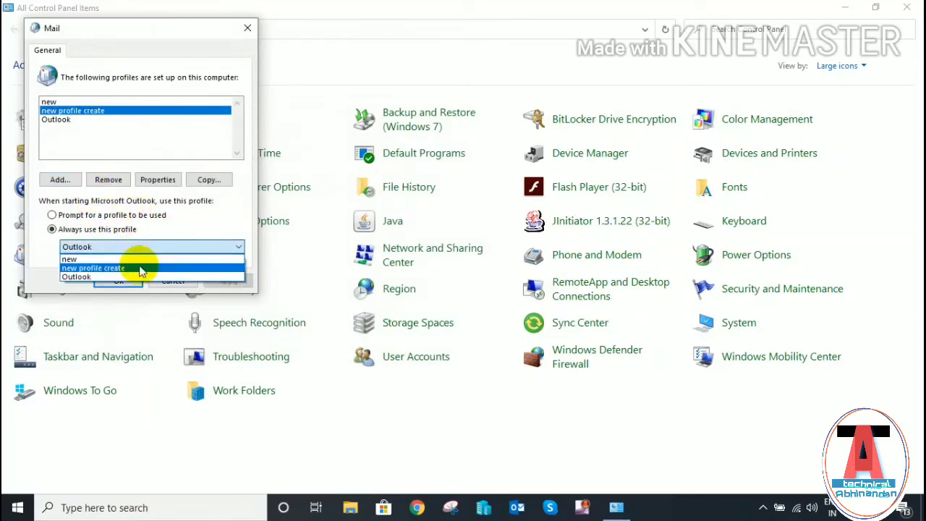
left_click(137, 266)
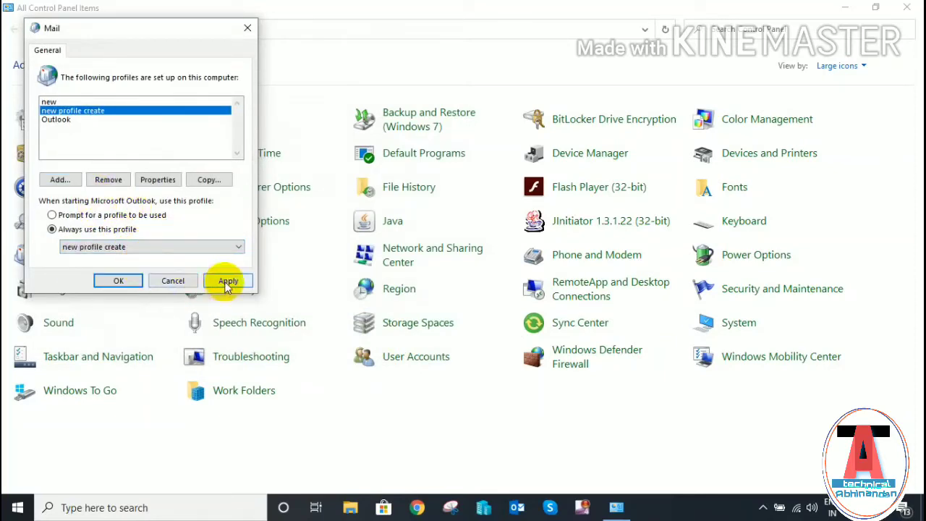
left_click(225, 282)
left_click(118, 282)
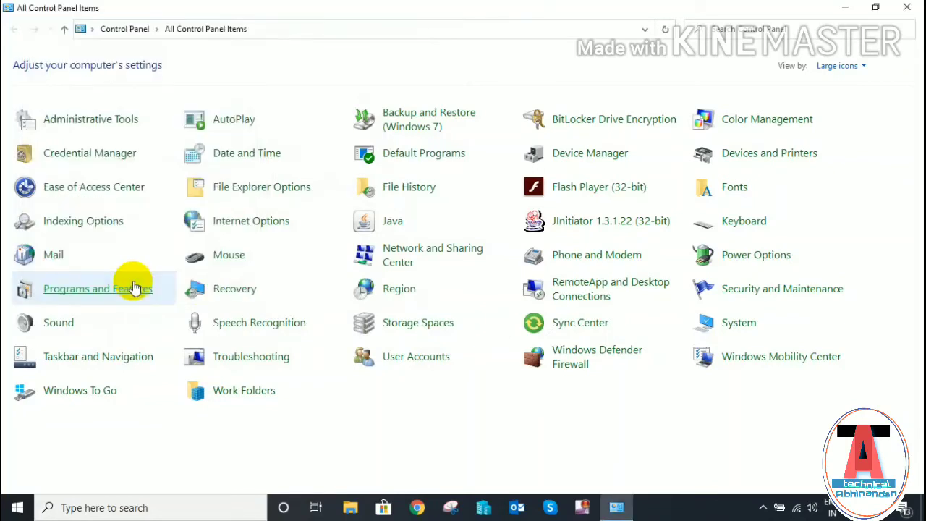
left_click(58, 262)
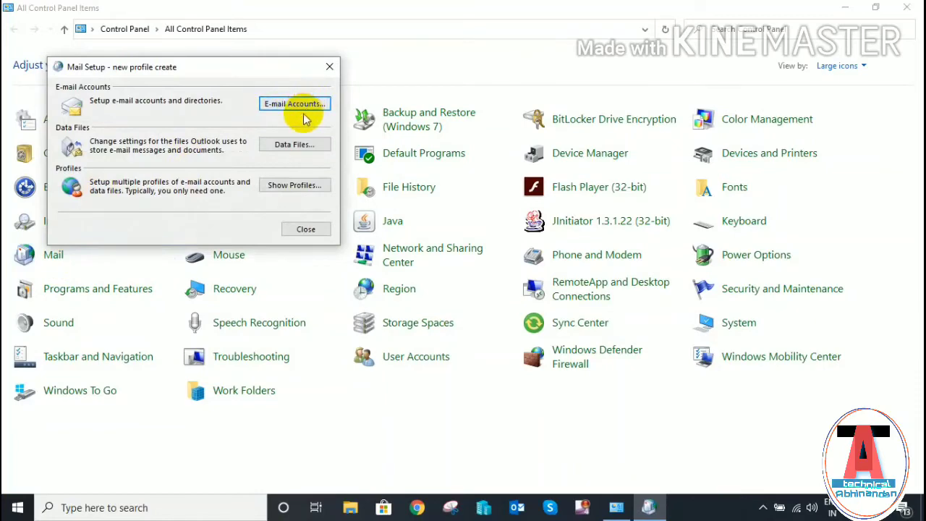
- Try twice to add a data file under Data Files, dismissing the 0x8000ffff error each time
left_click(290, 104)
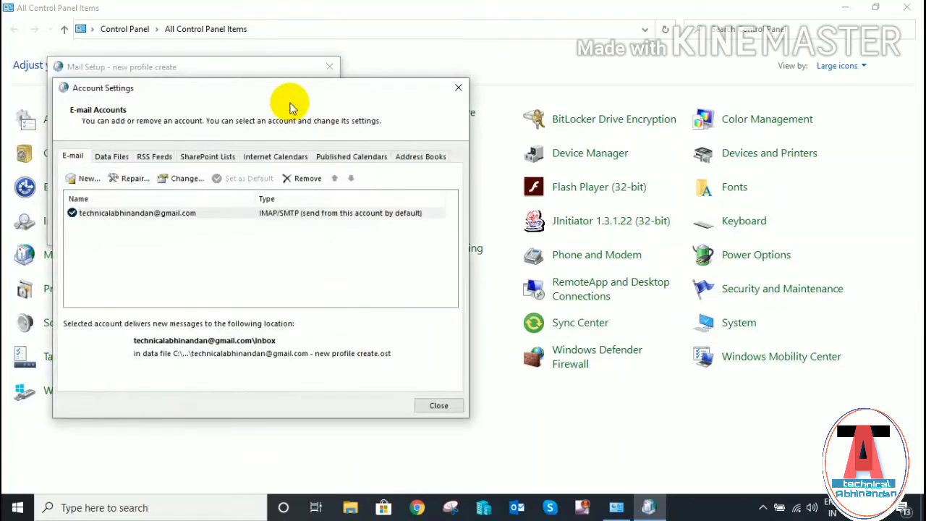
left_click(120, 158)
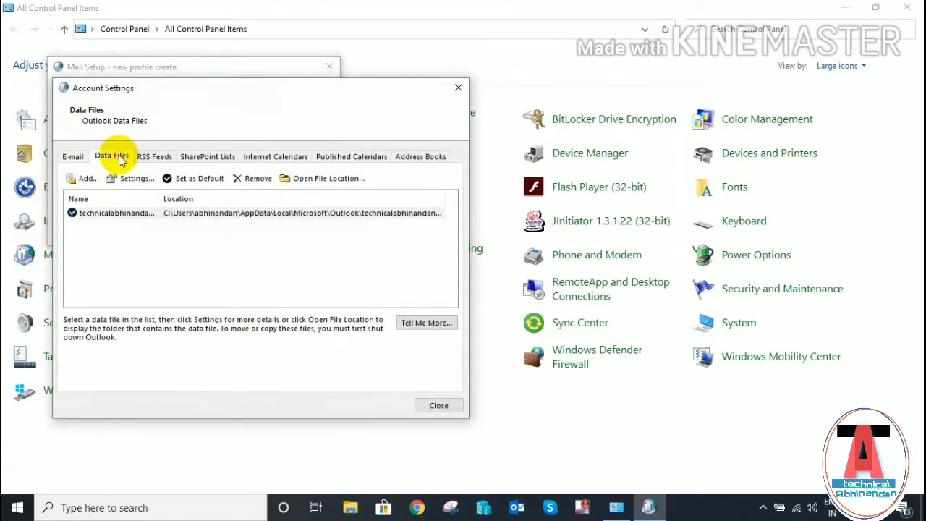
left_click(87, 179)
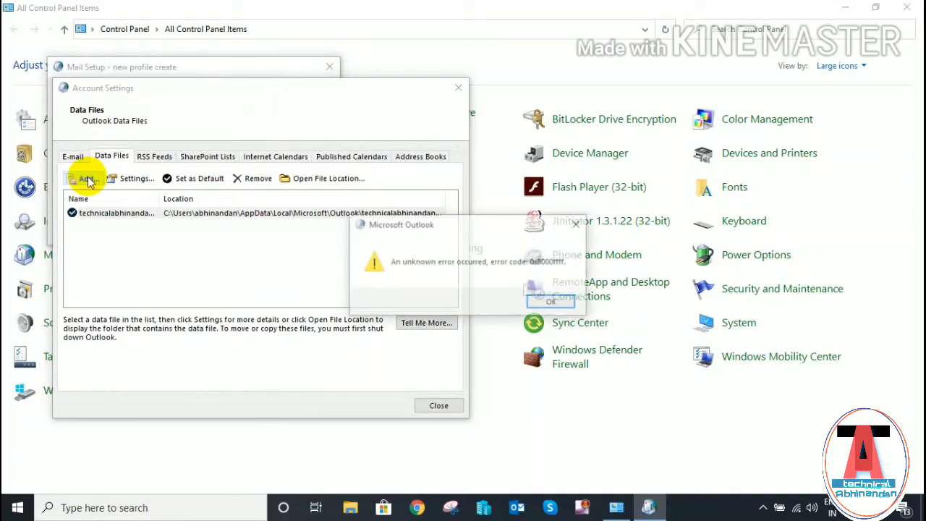
left_click(552, 303)
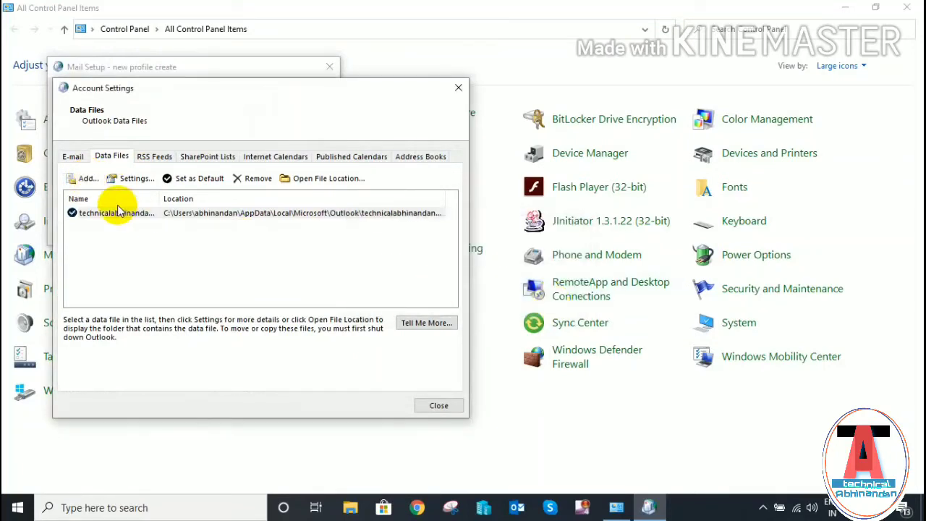
left_click(81, 180)
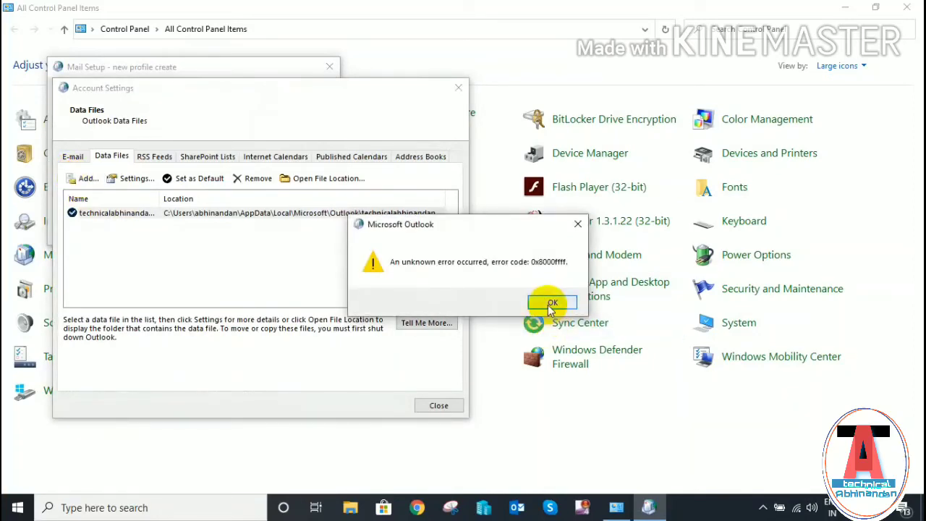
left_click(552, 302)
- Close the Account Settings window and the unresponsive Mail Setup dialog
left_click(439, 405)
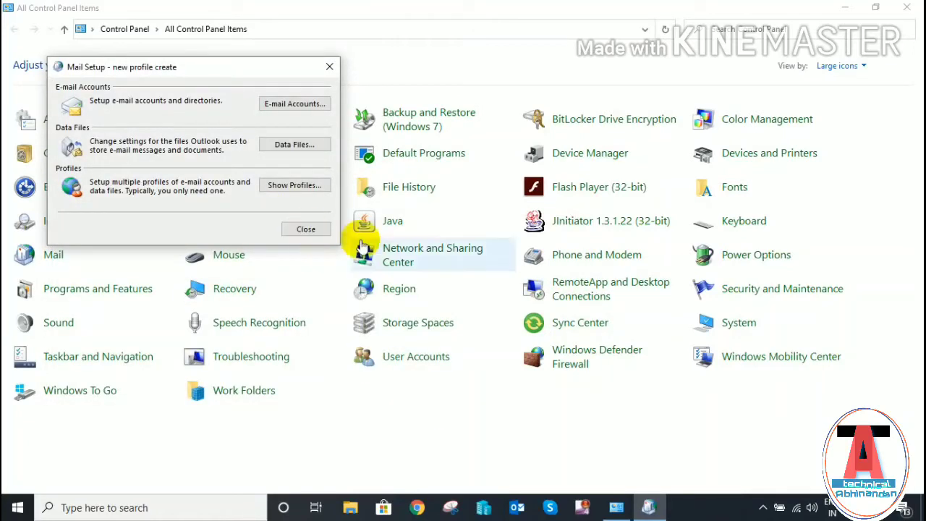
left_click(306, 229)
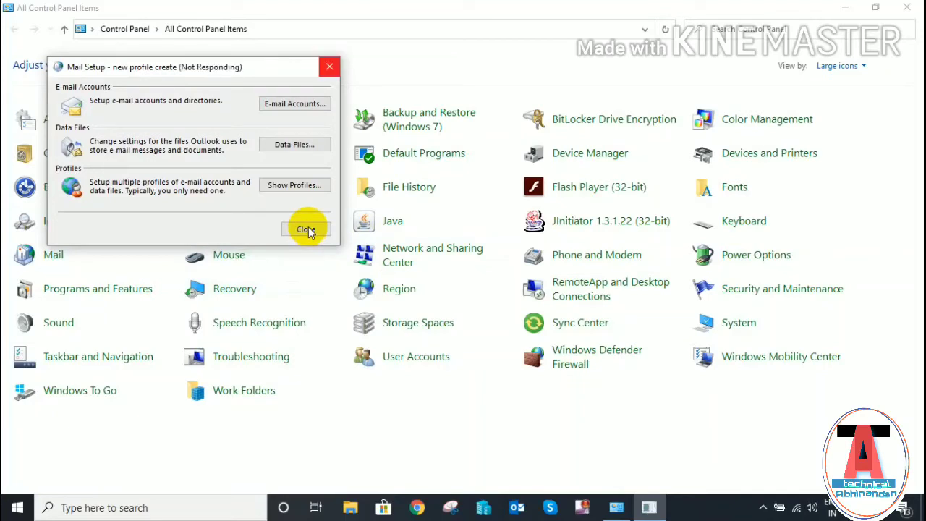
left_click(306, 229)
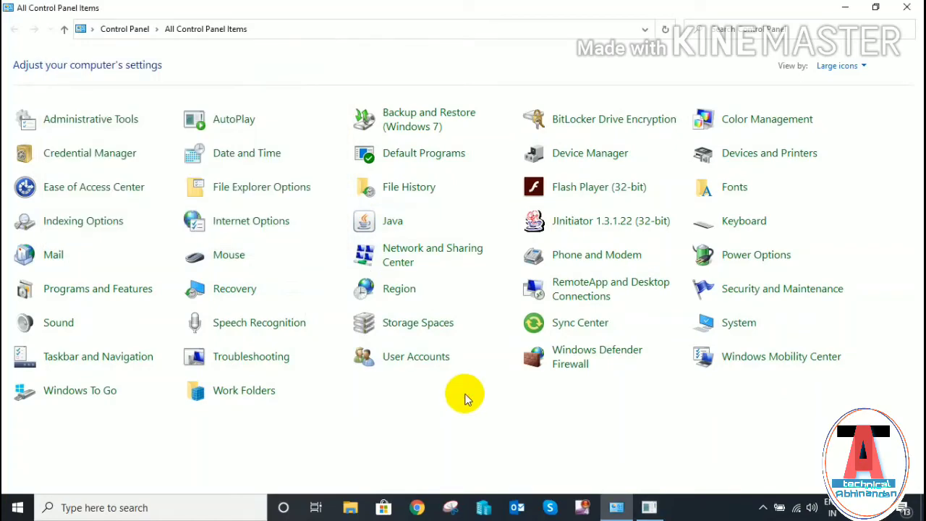
- Browse to C:\Program Files\Microsoft Office\Office16 and jump to SCANPST by typing 'sc'
key("super+e")
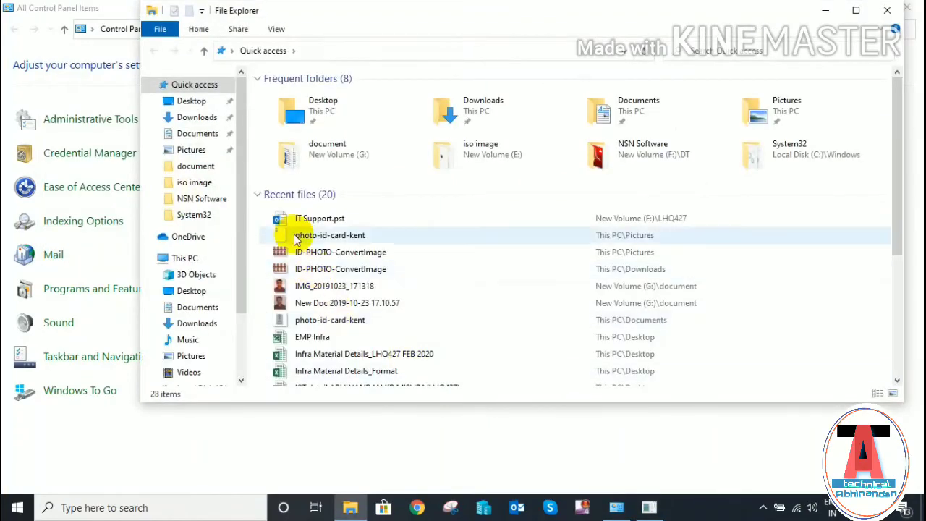
left_click(193, 263)
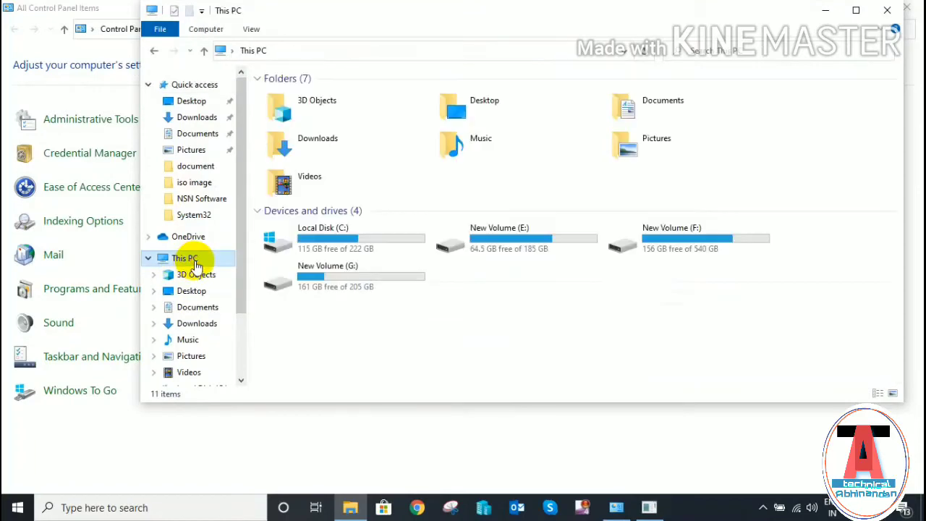
double_click(372, 236)
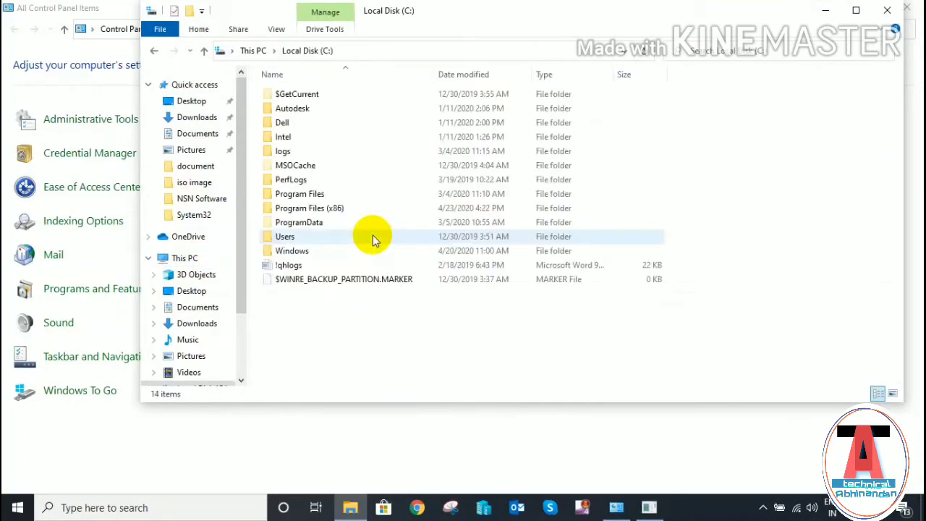
left_click(323, 195)
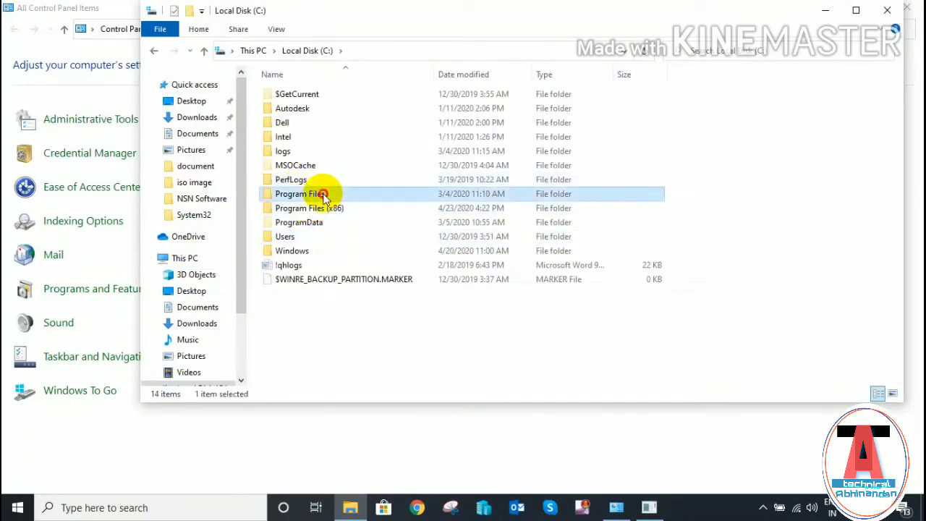
double_click(323, 196)
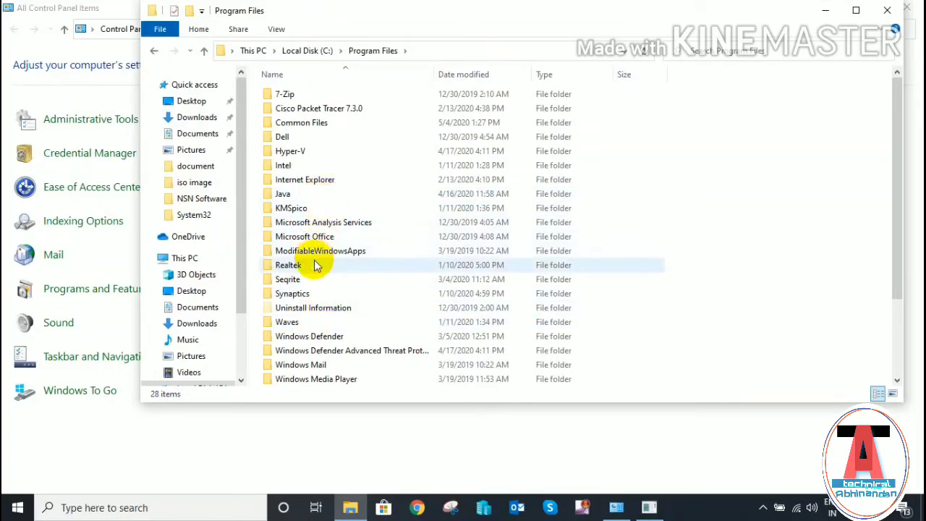
double_click(348, 236)
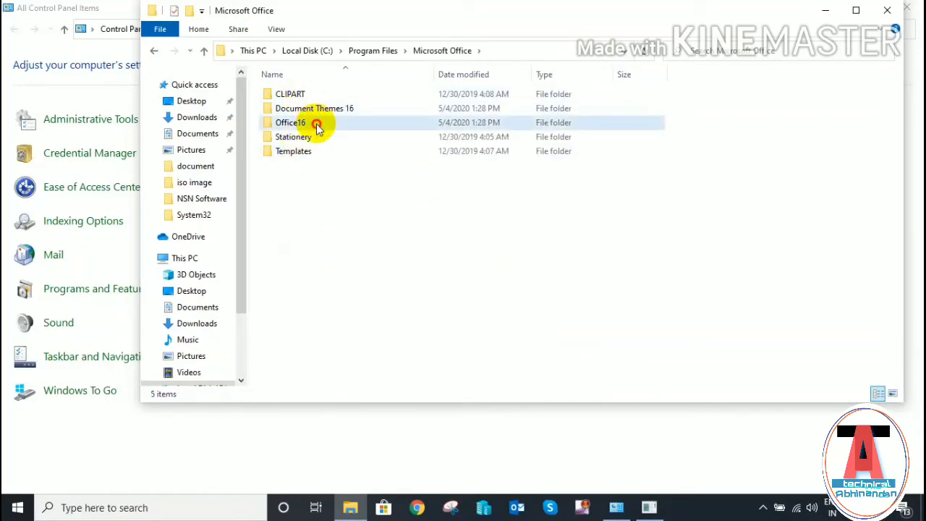
double_click(316, 124)
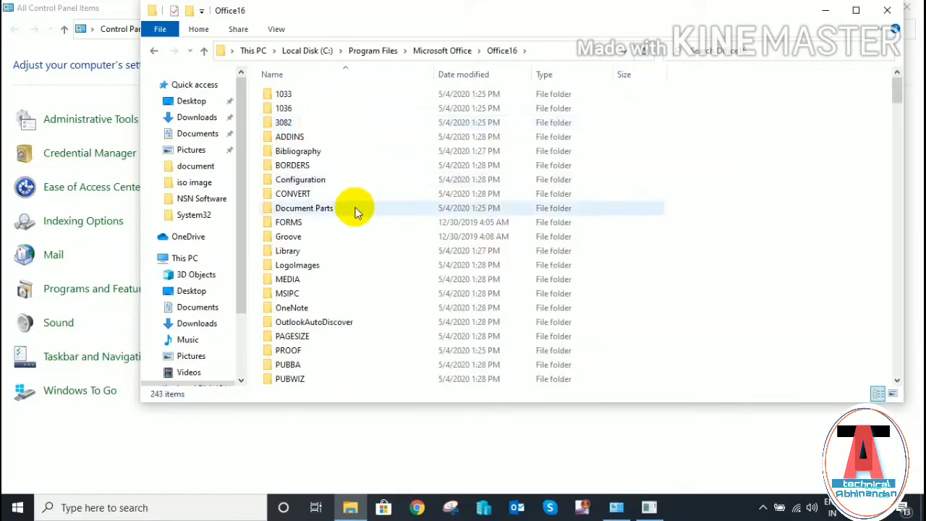
type("sc")
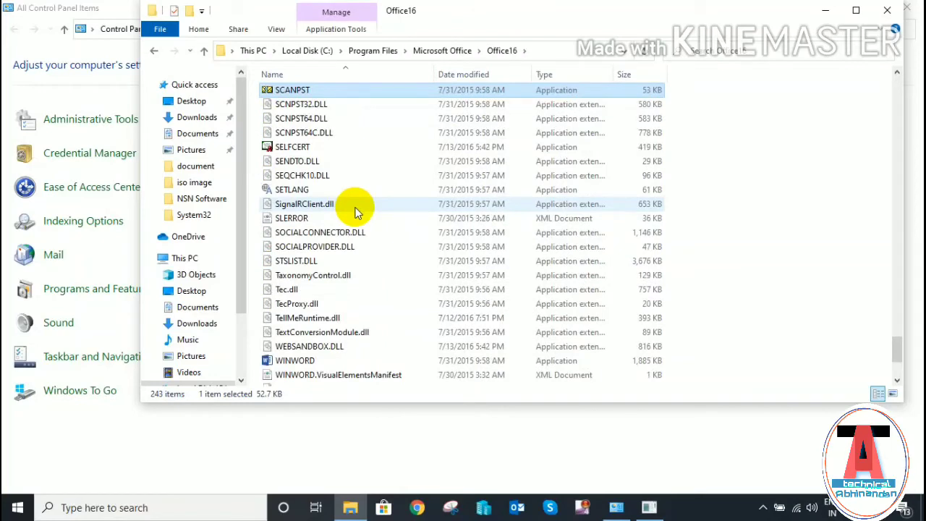
- Launch SCANPST and scan the Outlook data file from F:\LHQ427
double_click(356, 95)
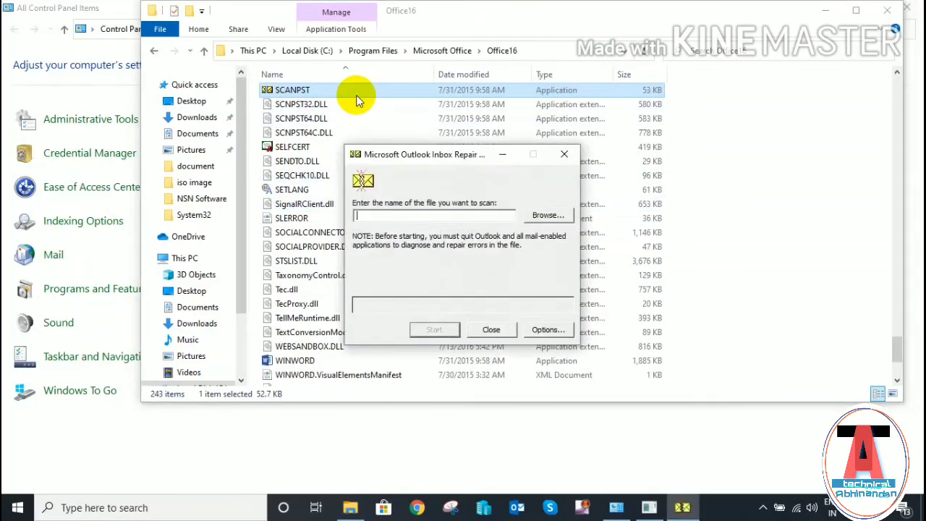
left_click(549, 216)
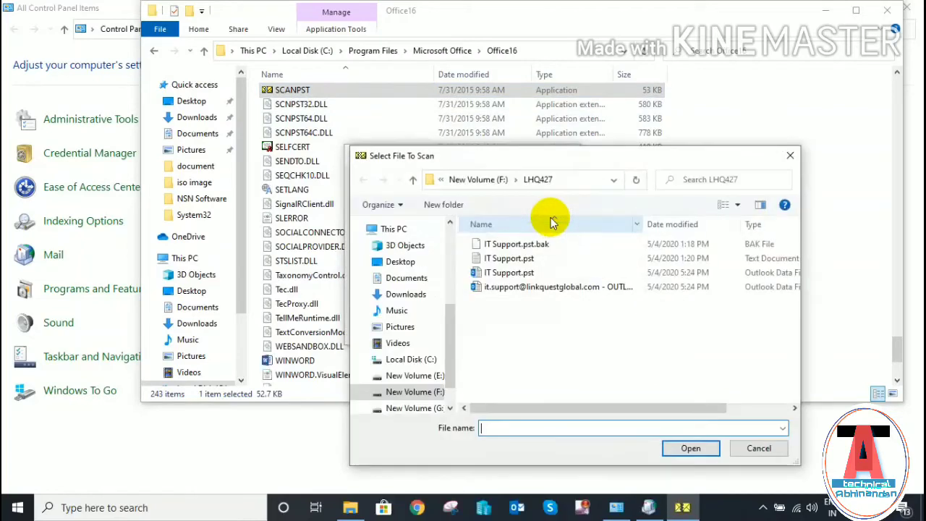
left_click(537, 288)
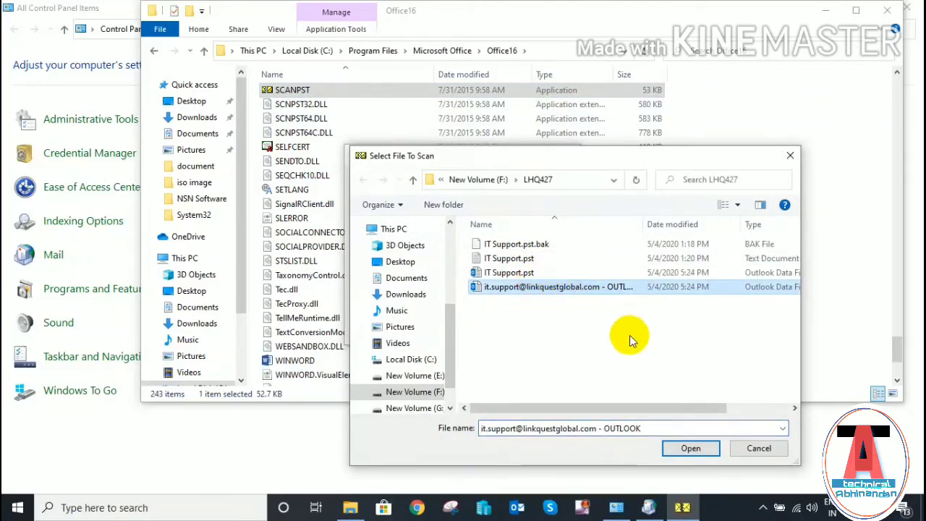
left_click(706, 445)
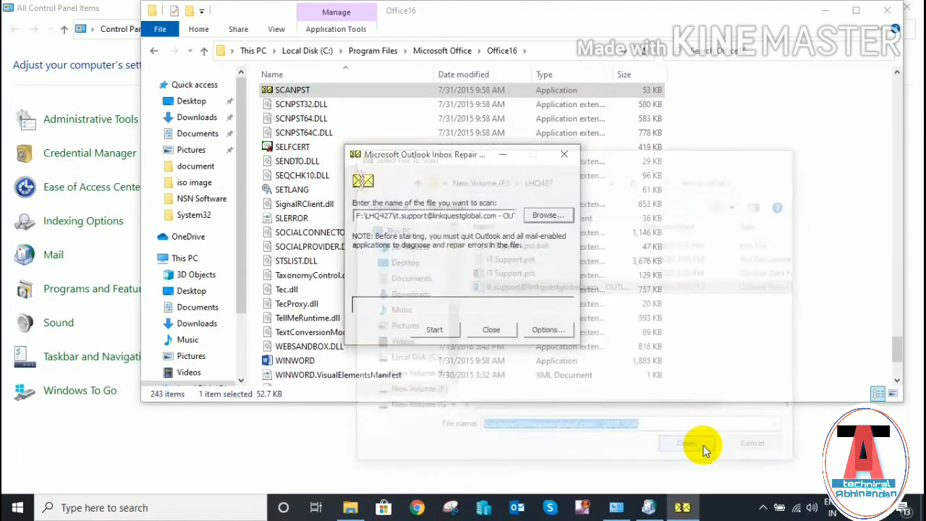
left_click(443, 331)
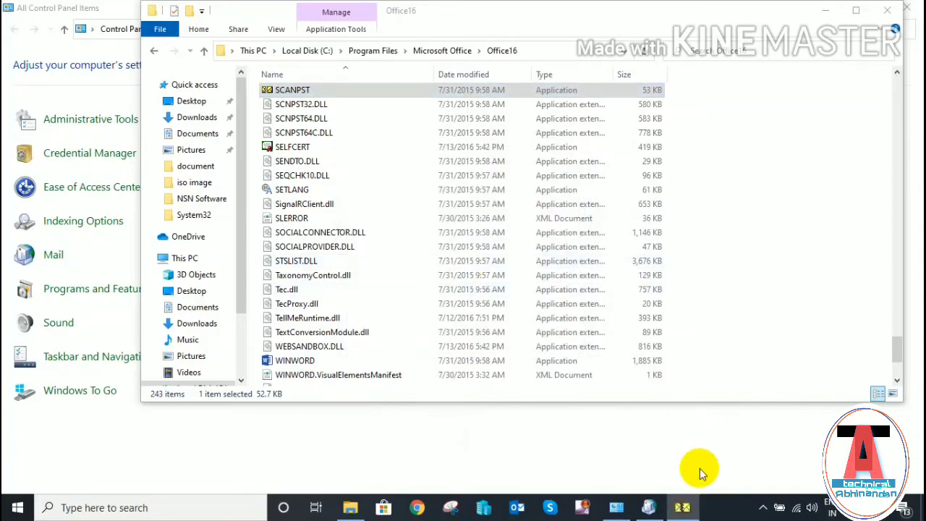
- Repair the errors found in the data file and dismiss the Repair complete message
mouse_move(685, 499)
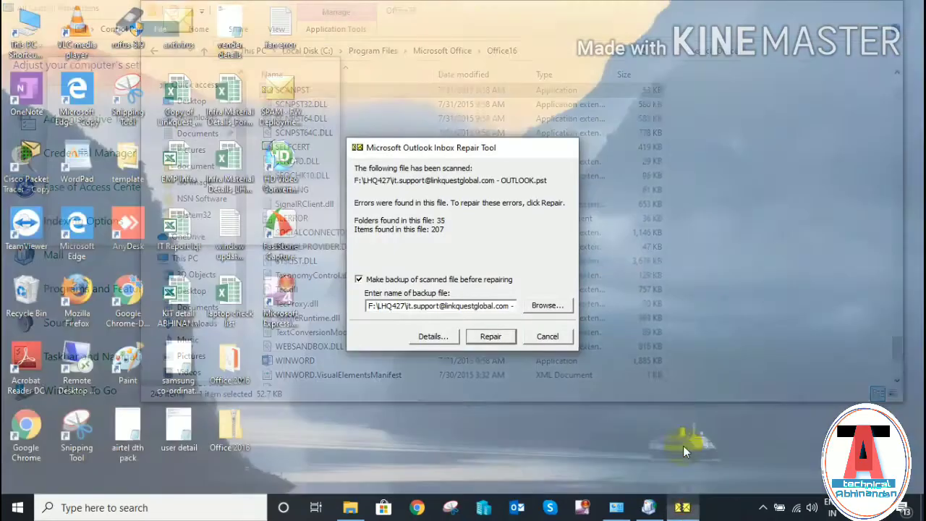
left_click(684, 446)
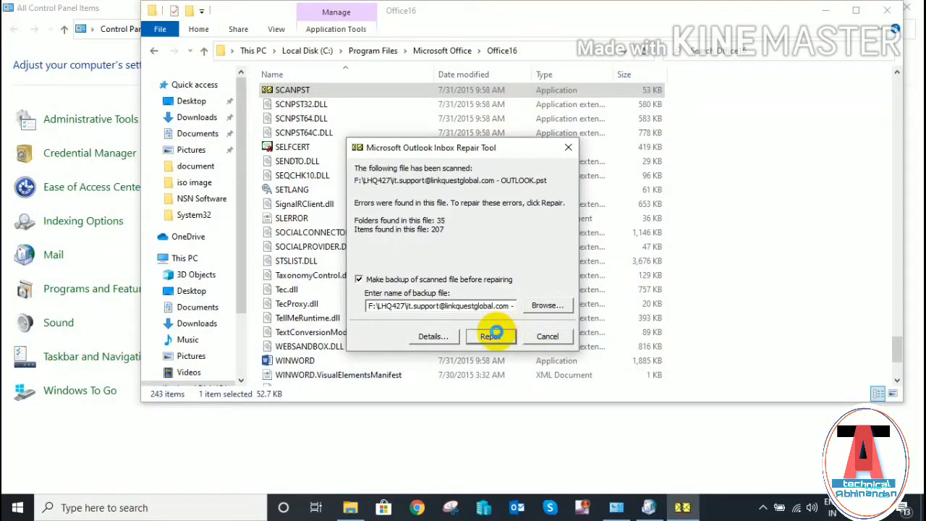
left_click(496, 334)
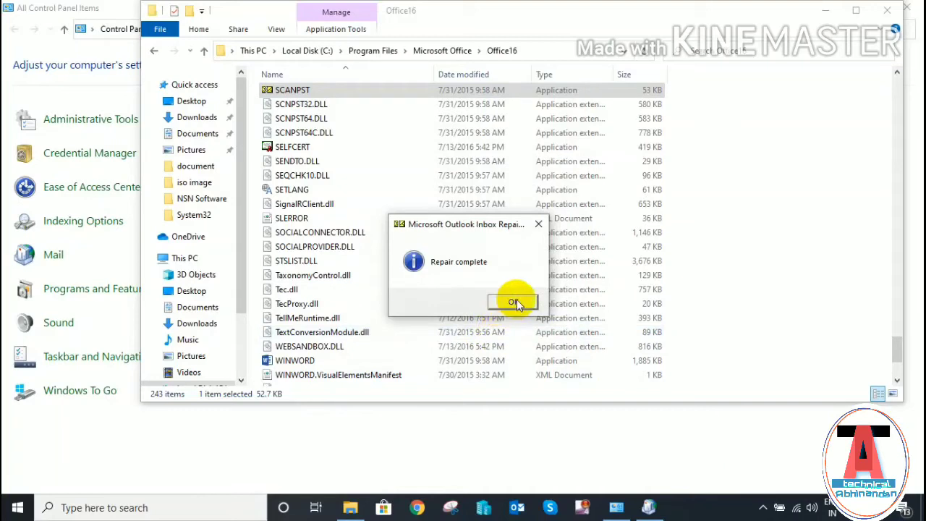
left_click(516, 303)
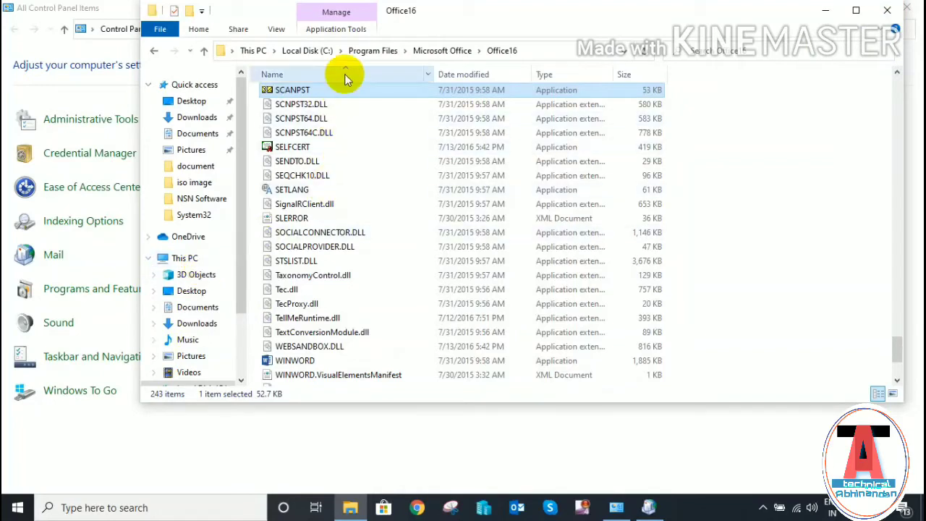
- Browse from C: through Users, the profile, AppData and Local into the Microsoft folder
left_click(312, 52)
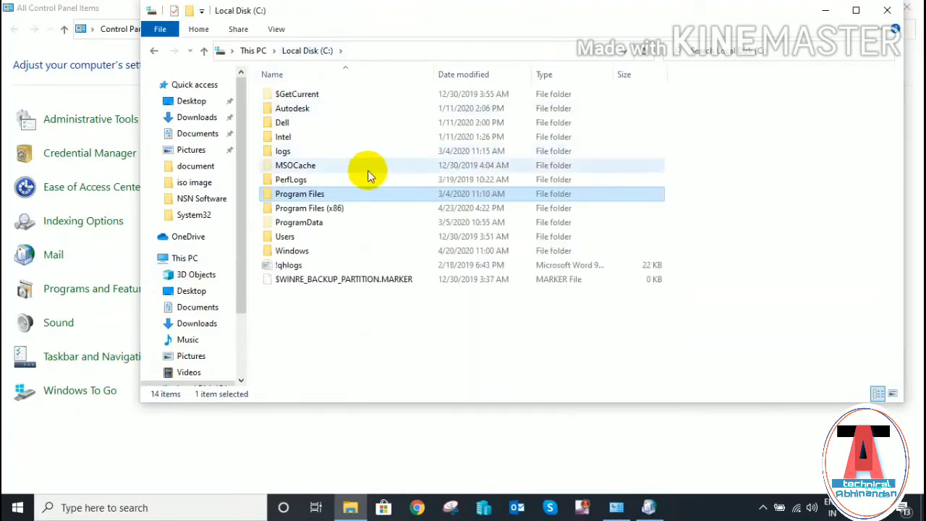
double_click(304, 239)
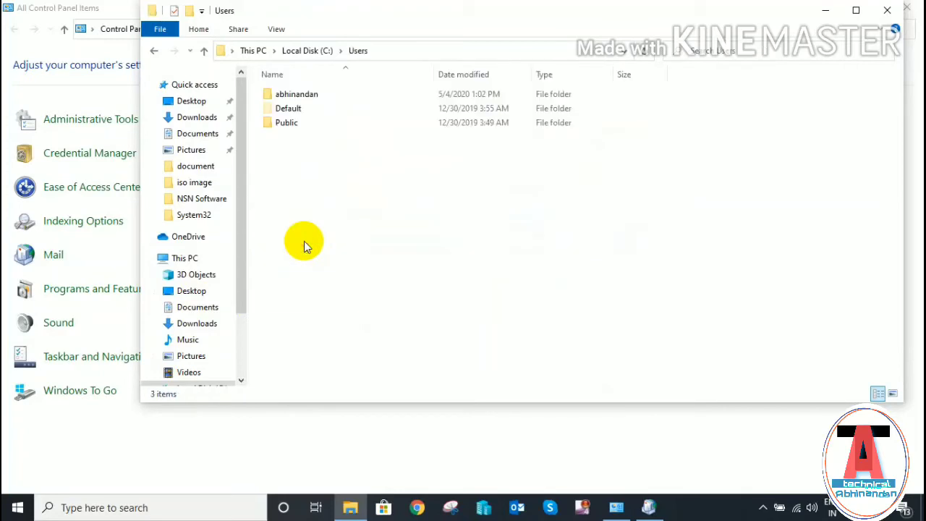
double_click(319, 94)
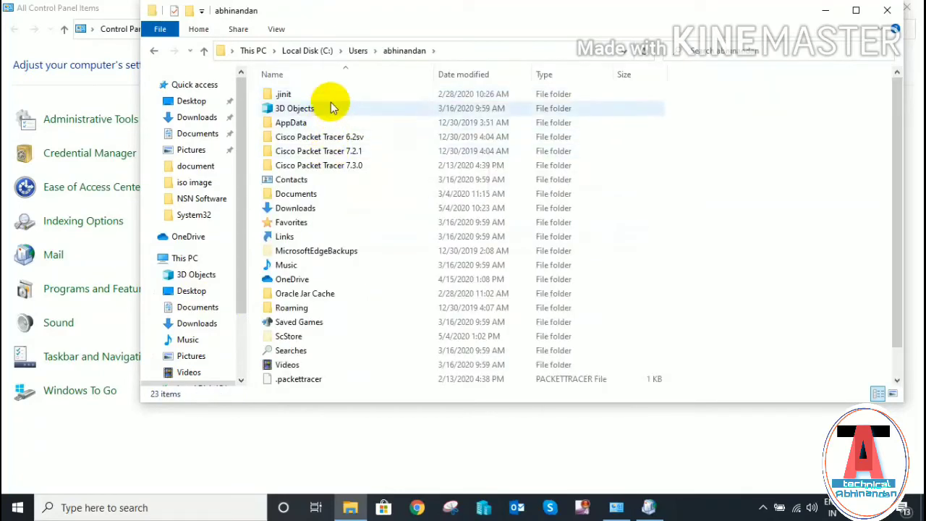
double_click(332, 125)
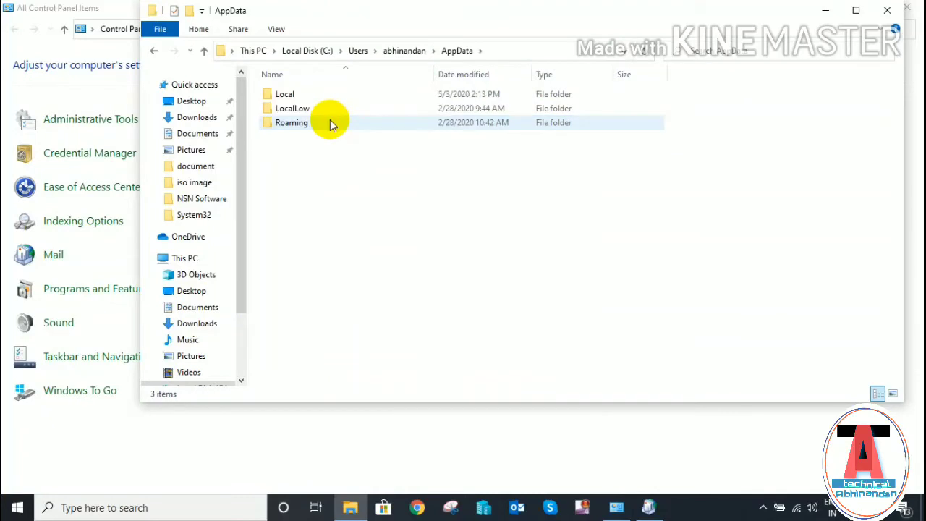
double_click(324, 99)
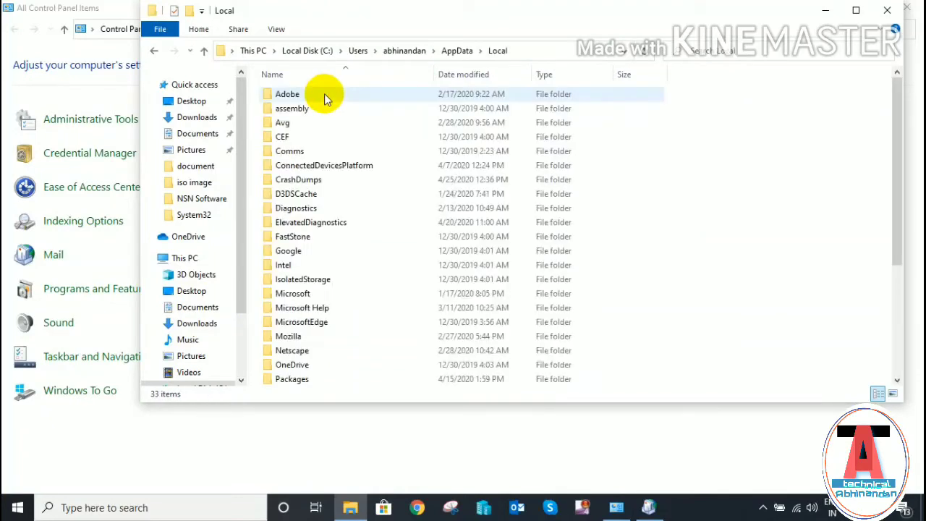
double_click(342, 298)
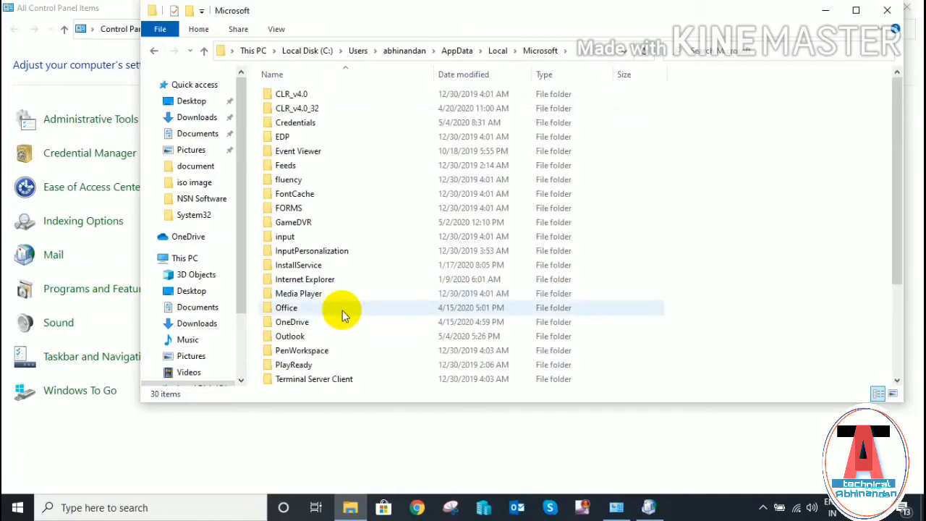
double_click(343, 309)
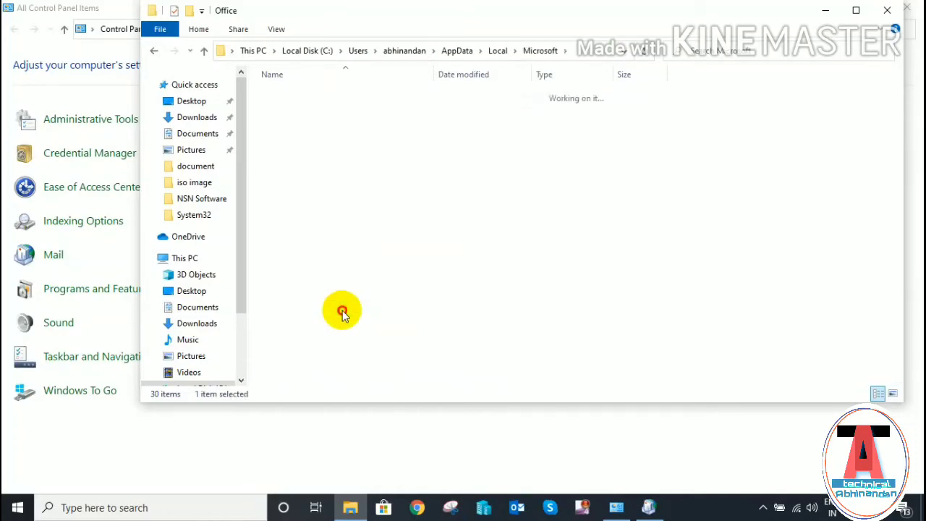
left_click(205, 55)
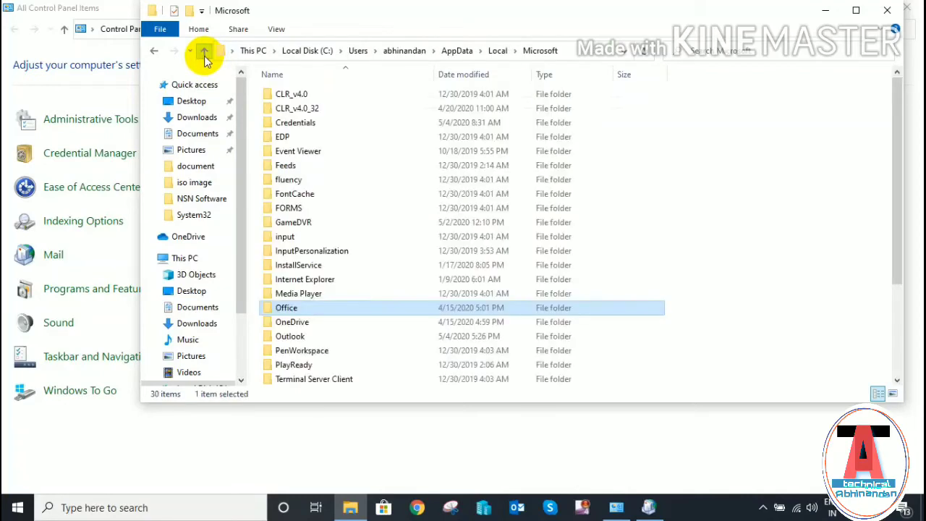
- Open the Outlook folder, inspect the 16 MB data file's context menu, then close Explorer
left_click(309, 340)
double_click(309, 340)
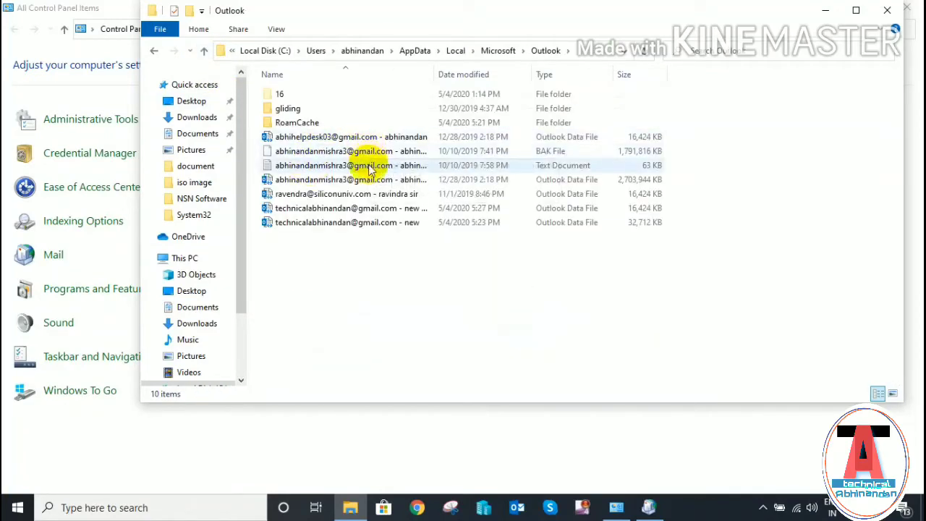
left_click(374, 139)
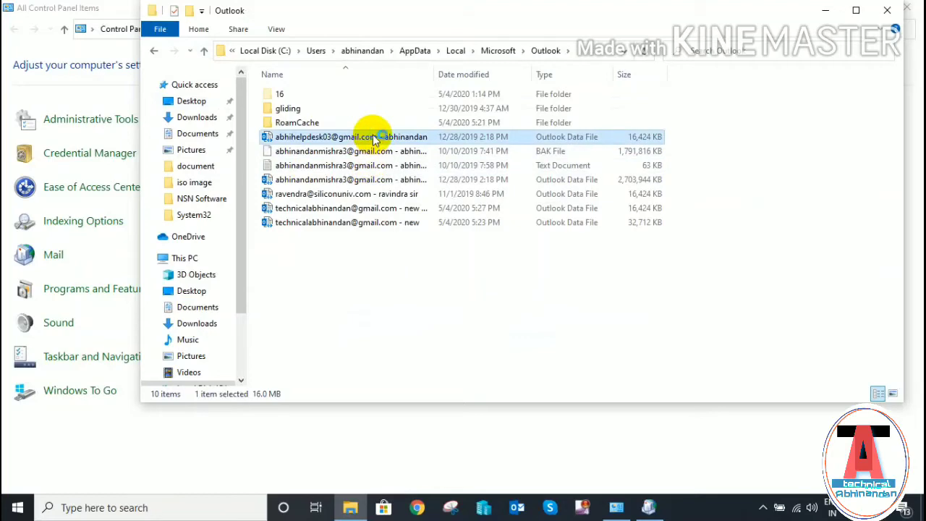
right_click(374, 139)
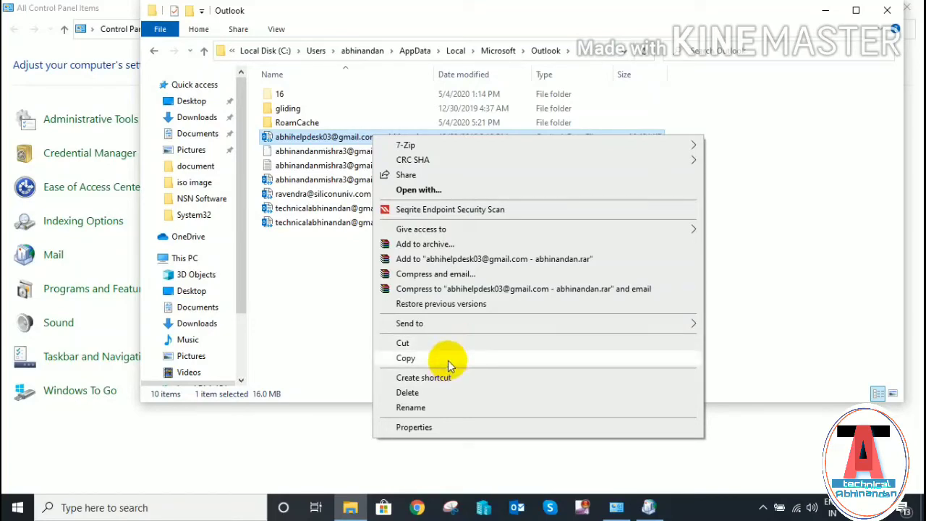
left_click(741, 184)
left_click(741, 184)
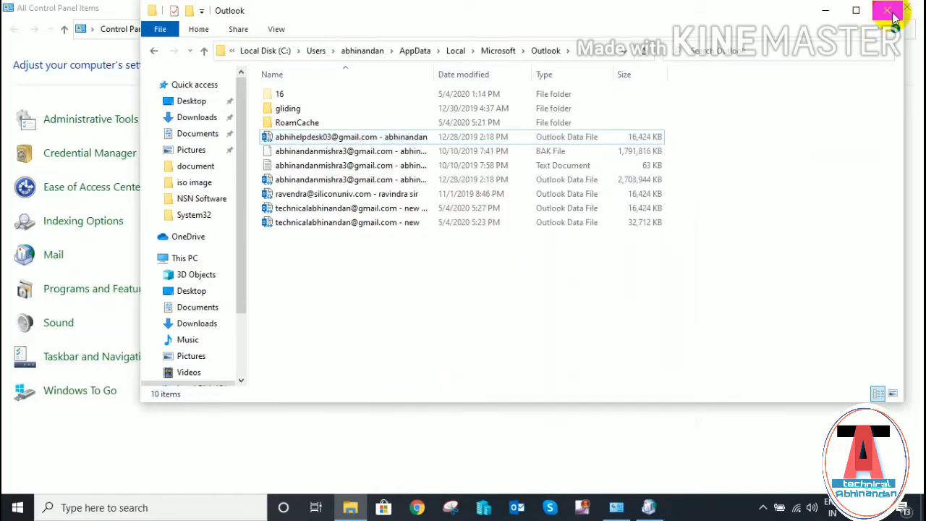
left_click(890, 12)
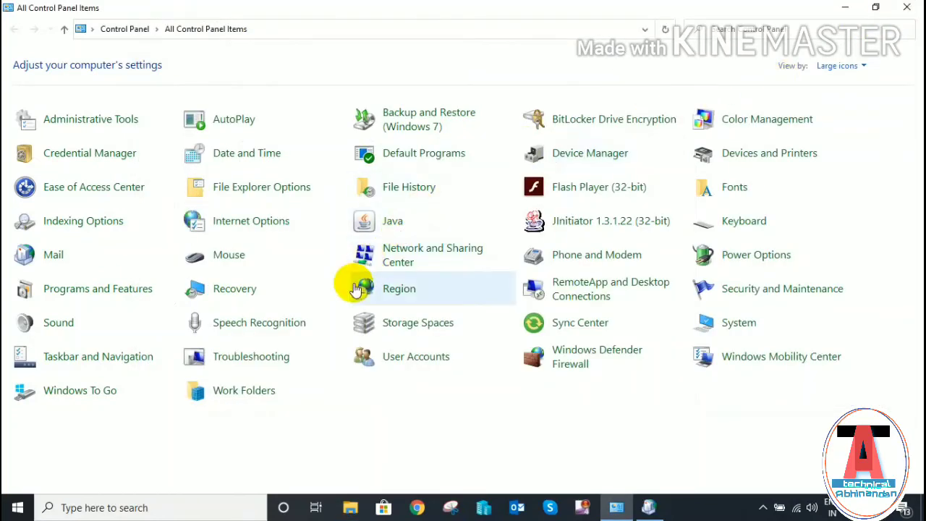
- Remove the 'new' mail profile in Mail Setup, confirm, and close Control Panel
left_click(58, 258)
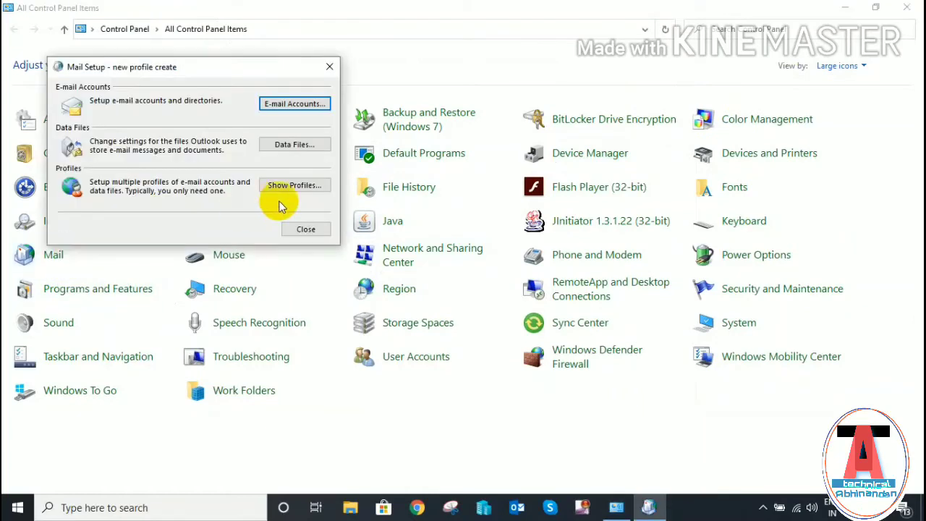
left_click(297, 185)
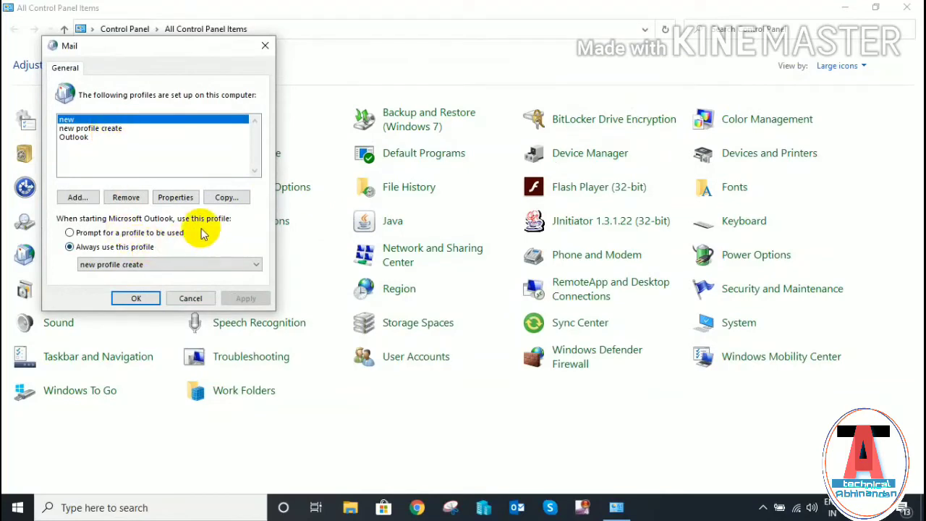
left_click(126, 201)
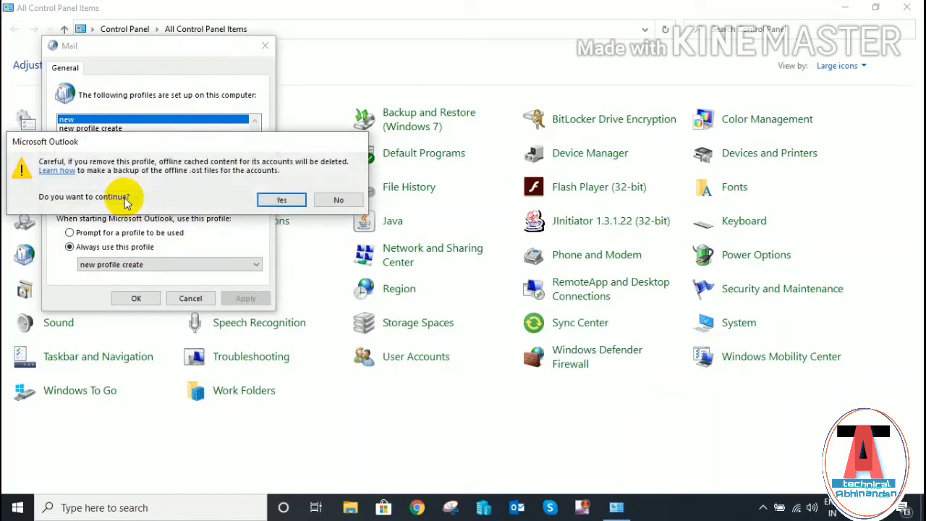
left_click(282, 200)
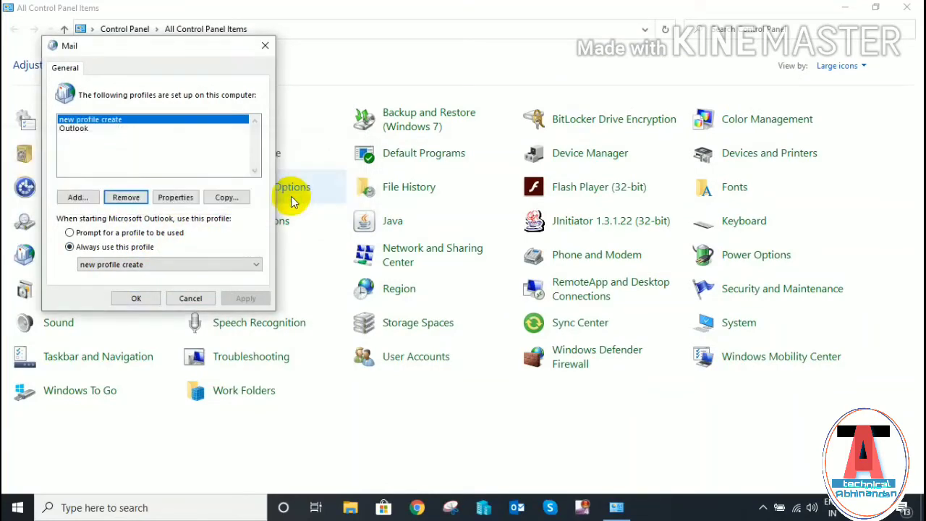
left_click(143, 299)
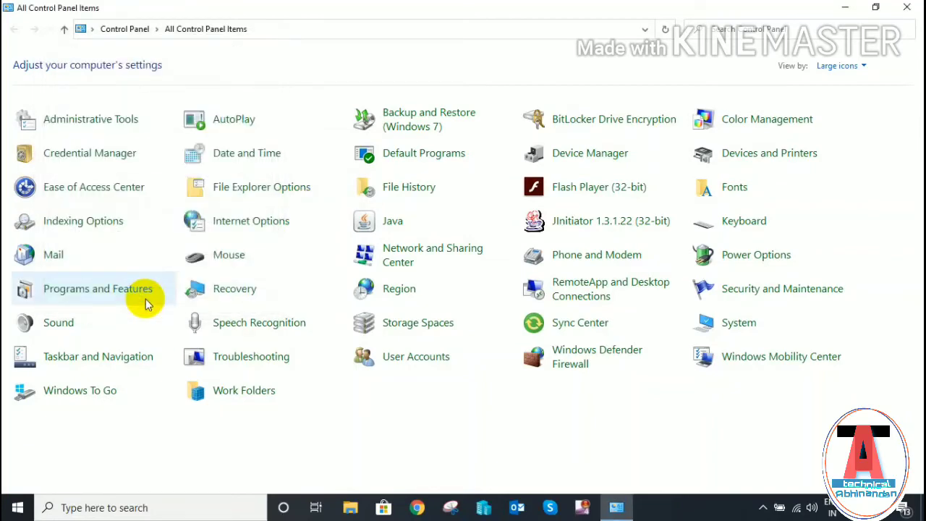
left_click(906, 14)
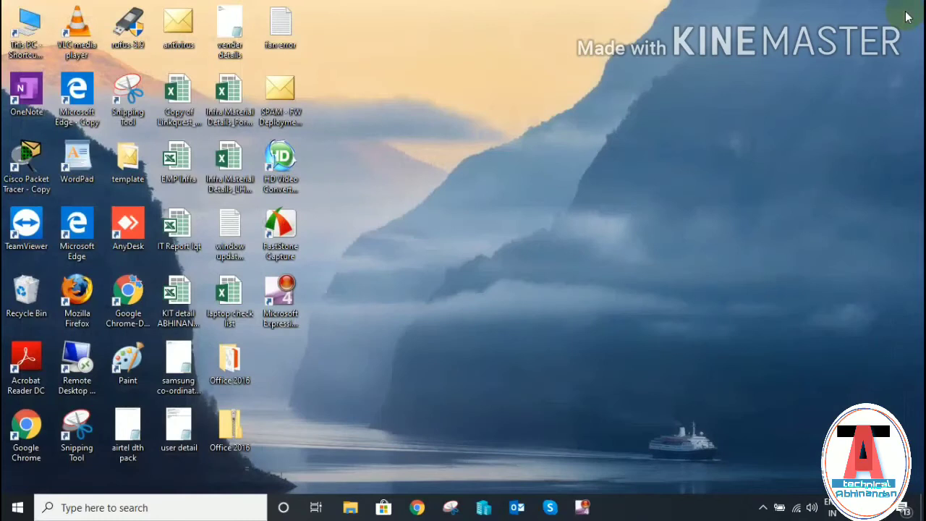
- Refresh the desktop, launch Outlook, and run Send/Receive All Folders
right_click(468, 162)
left_click(488, 205)
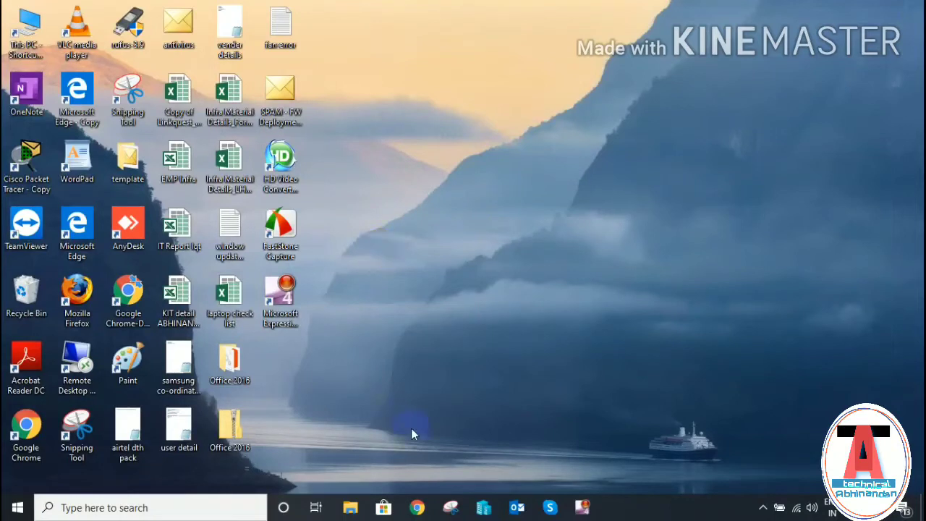
left_click(522, 510)
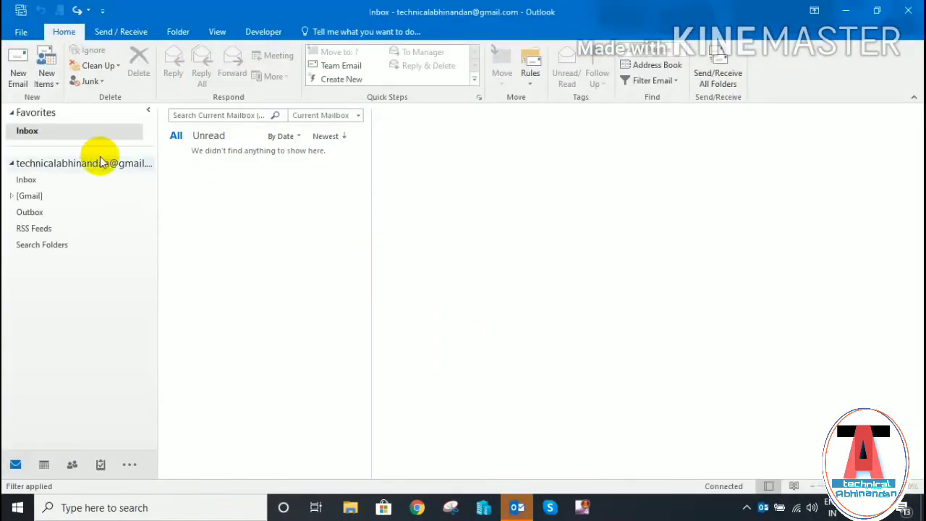
left_click(113, 31)
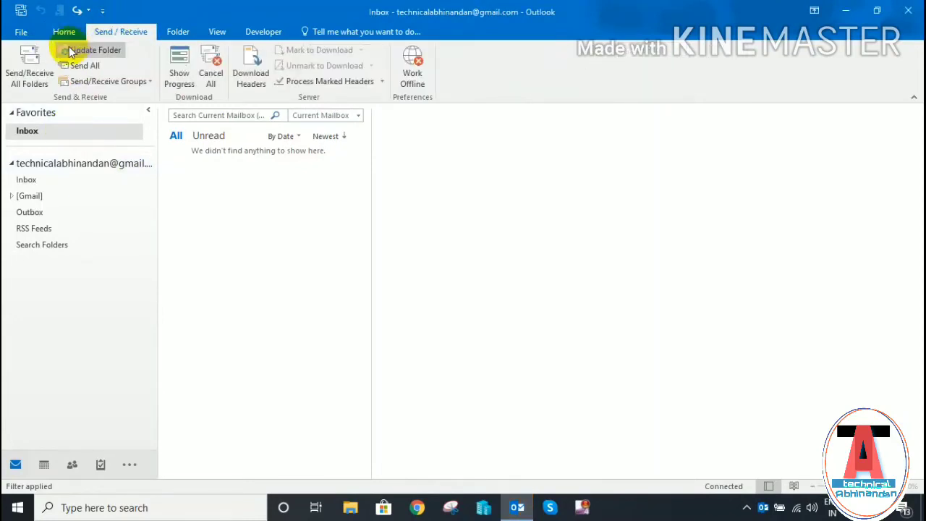
left_click(24, 81)
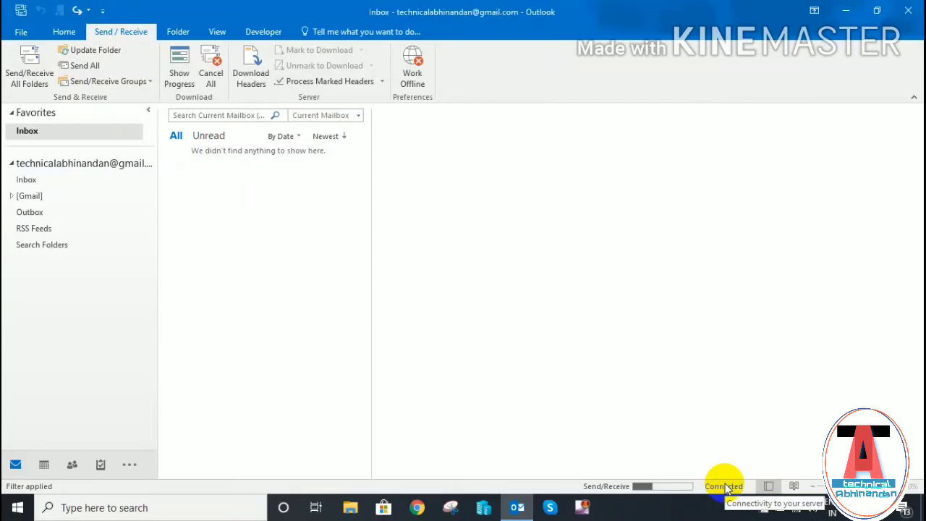
left_click(23, 33)
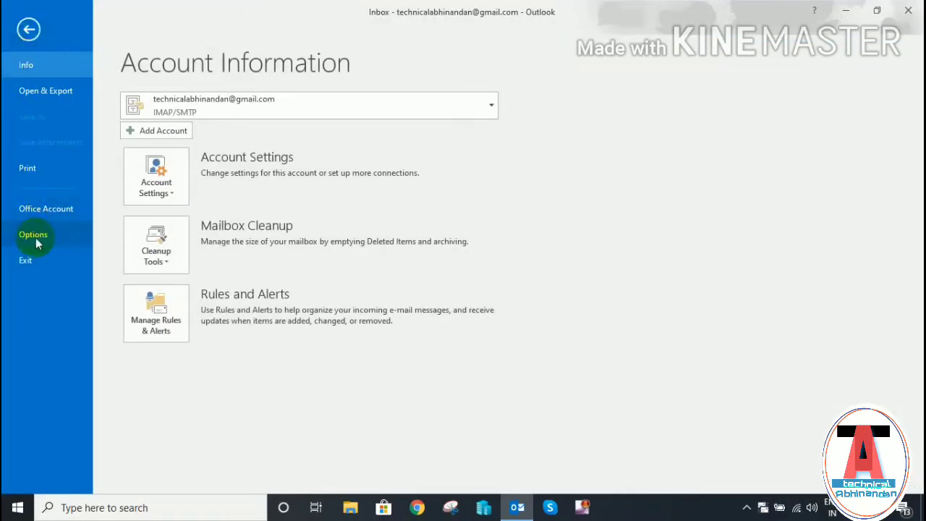
- Set 'Thanks and regards' as default signature for new messages and replies/forwards
left_click(33, 236)
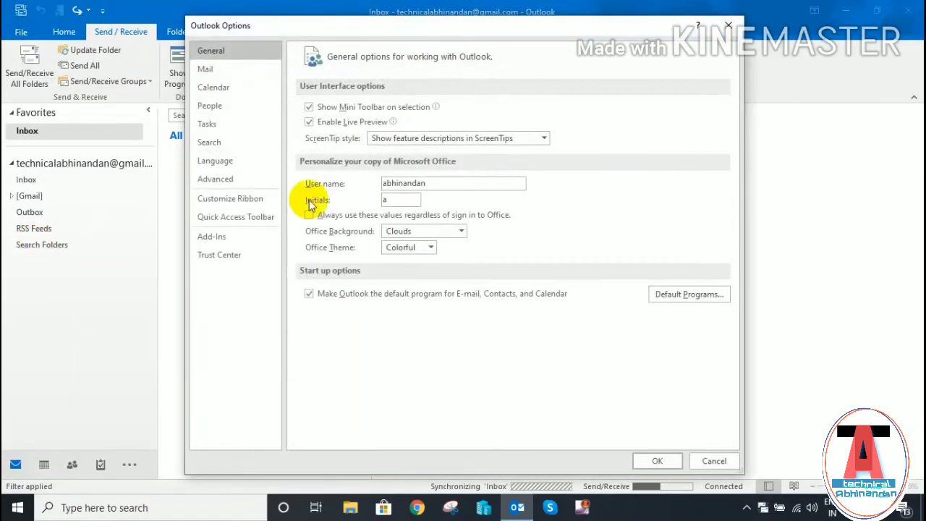
left_click(235, 65)
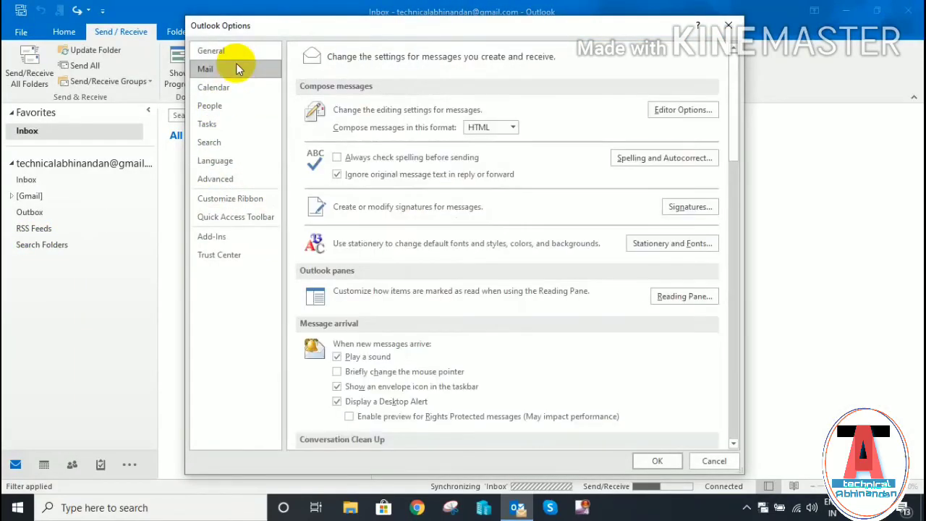
left_click(691, 207)
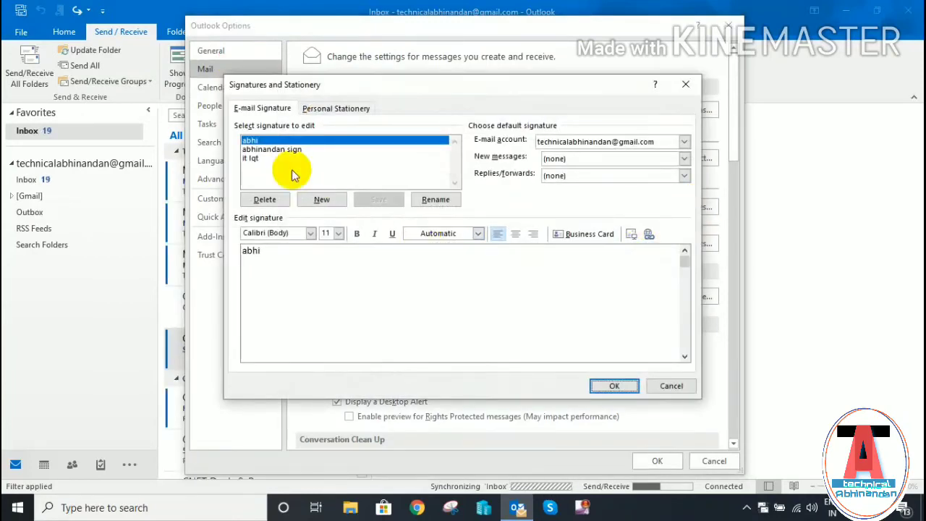
left_click(292, 151)
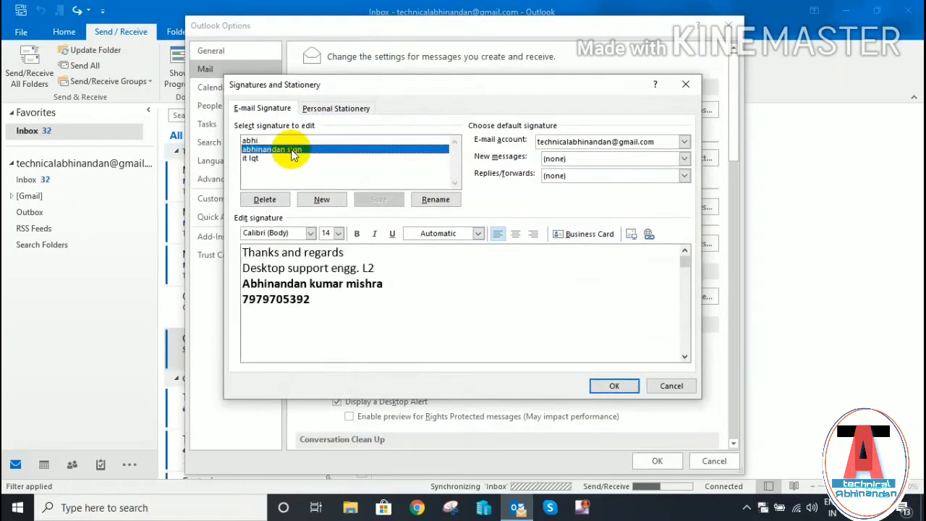
left_click(655, 161)
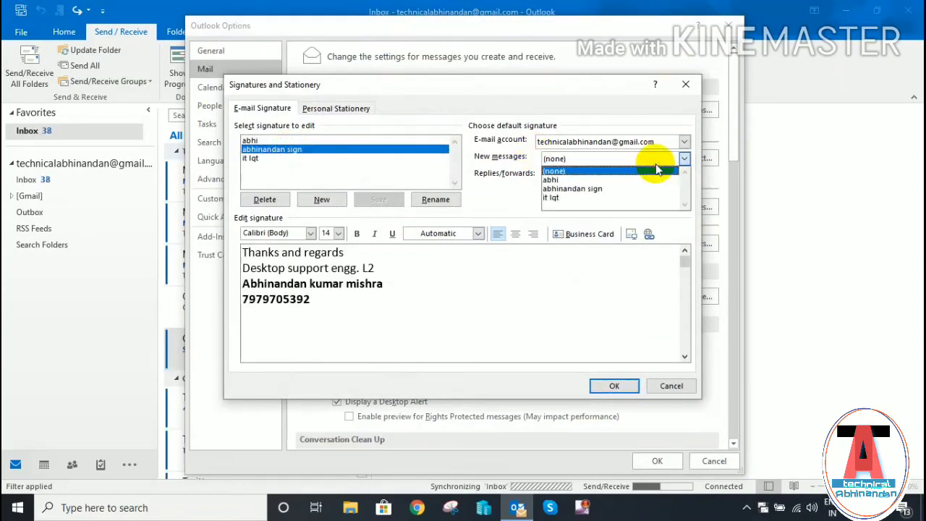
left_click(610, 190)
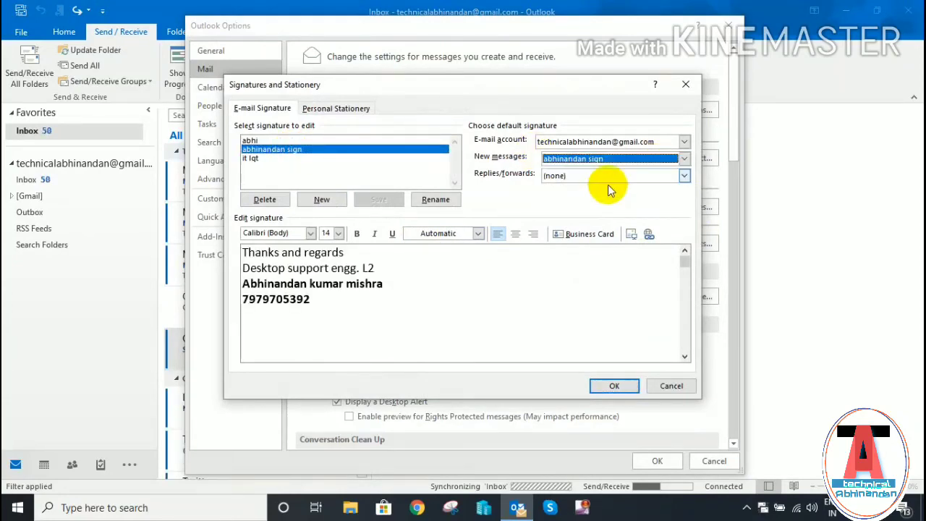
left_click(606, 174)
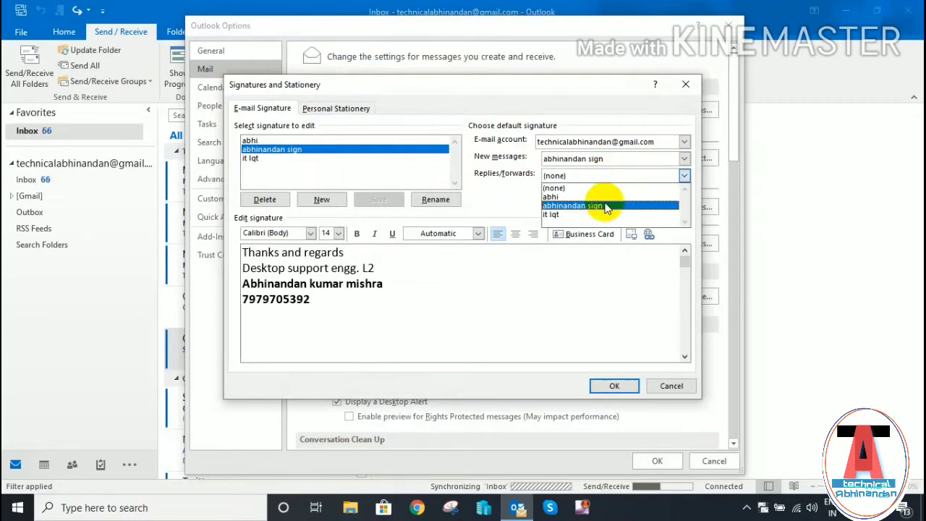
left_click(606, 206)
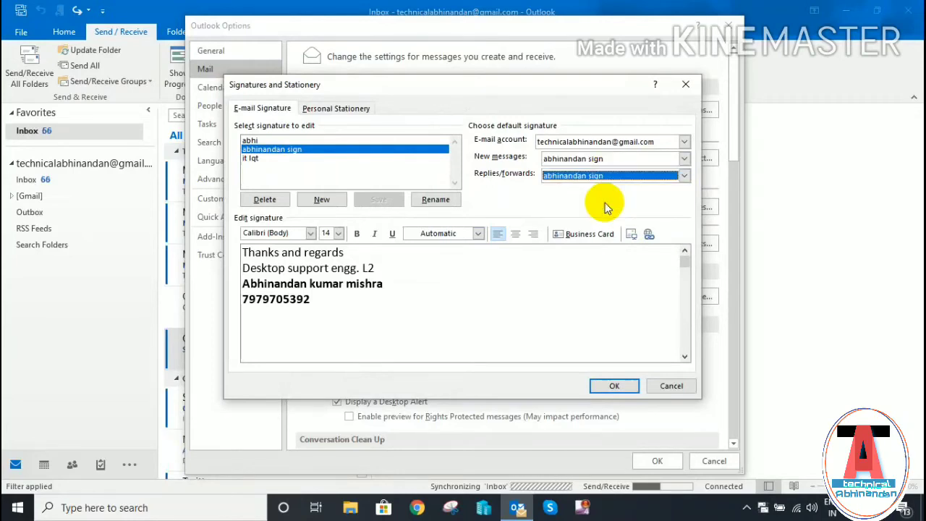
left_click(612, 388)
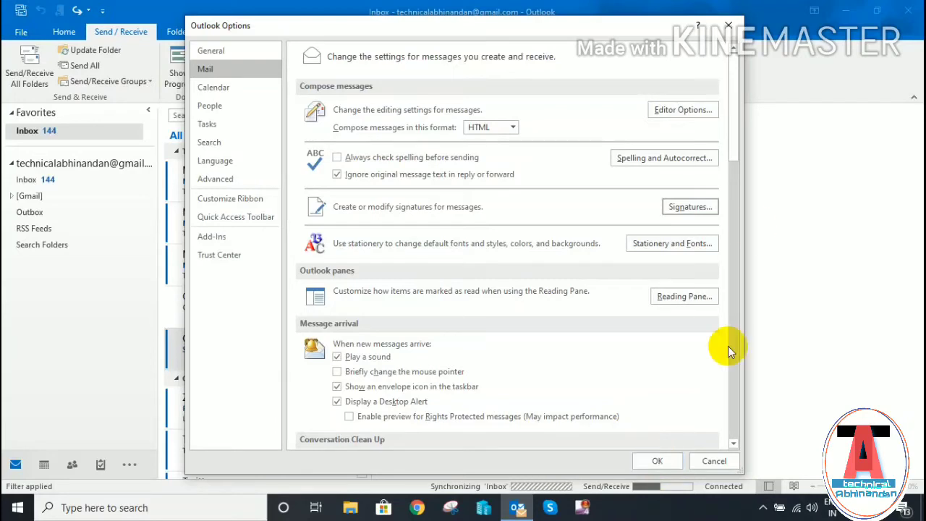
- Set 'When replying to a message' to Include original message text and close Outlook Options
left_click_drag(737, 148, 734, 270)
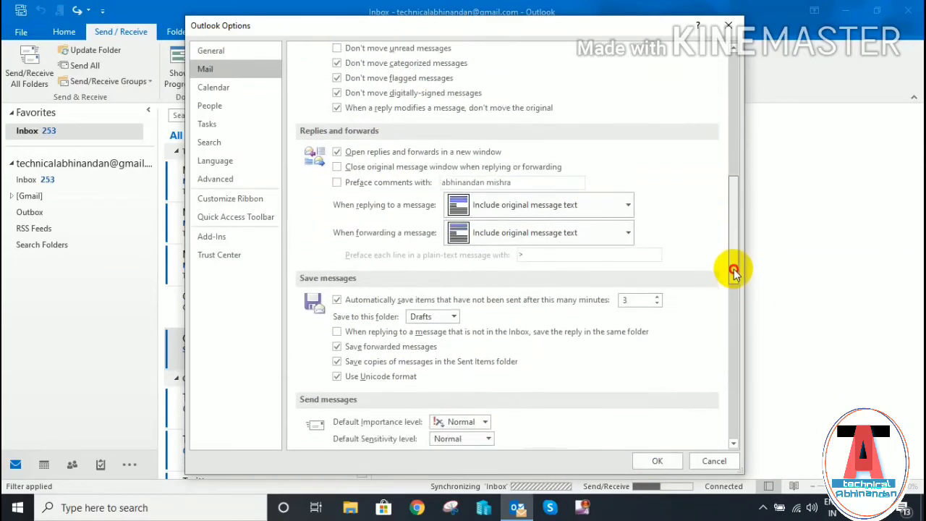
left_click(524, 205)
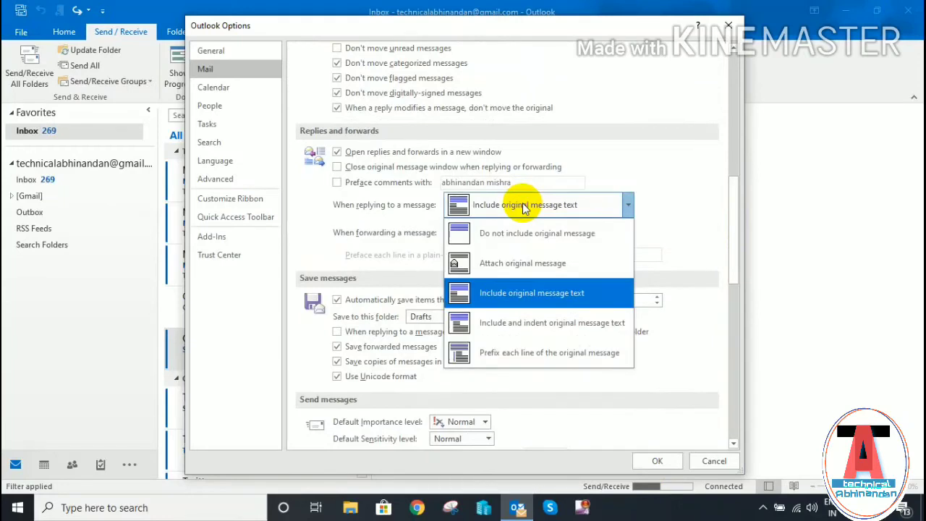
left_click(521, 289)
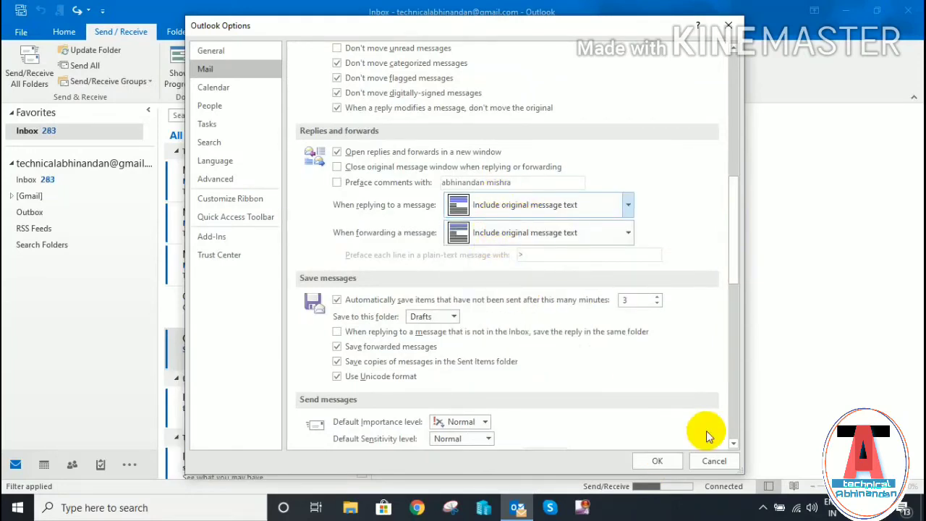
left_click_drag(734, 215, 723, 262)
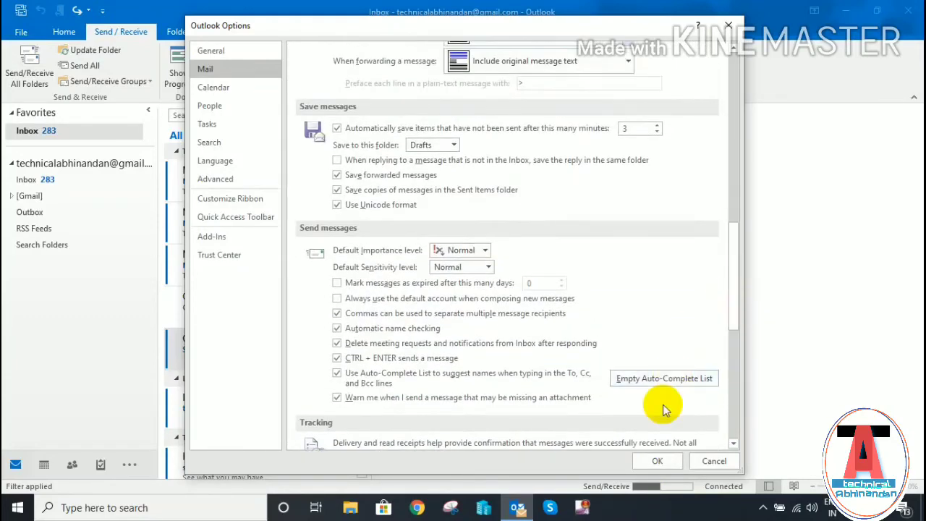
left_click(655, 462)
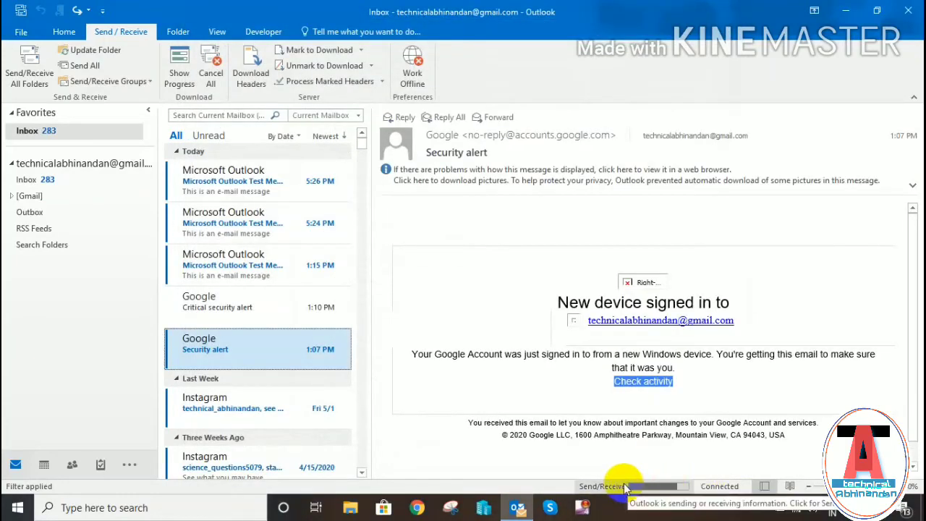
- Open the 5:26 PM and 5:24 PM test messages, then toggle Work Offline off again
left_click(57, 180)
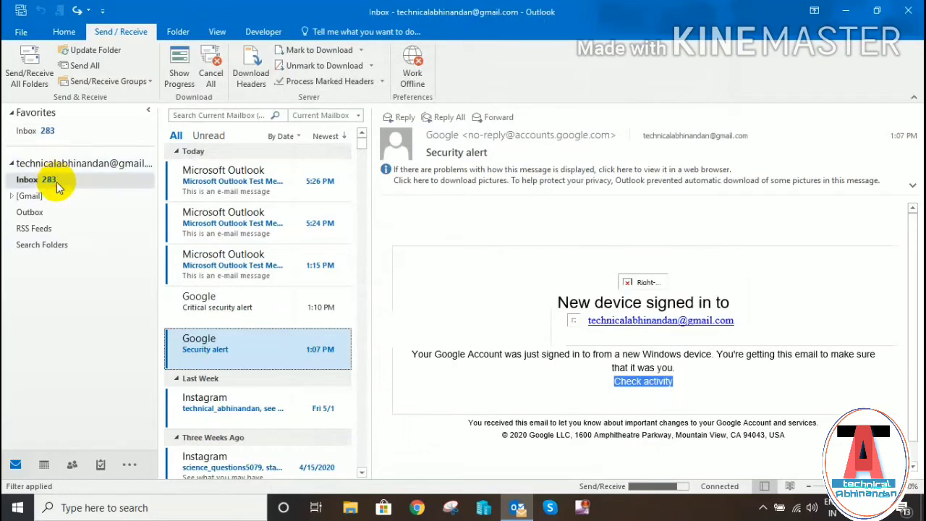
left_click(235, 177)
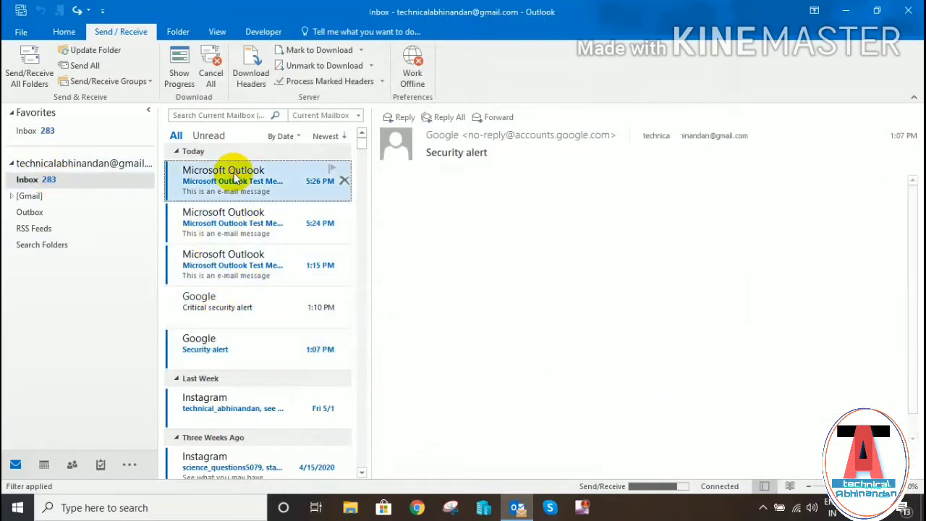
left_click(262, 216)
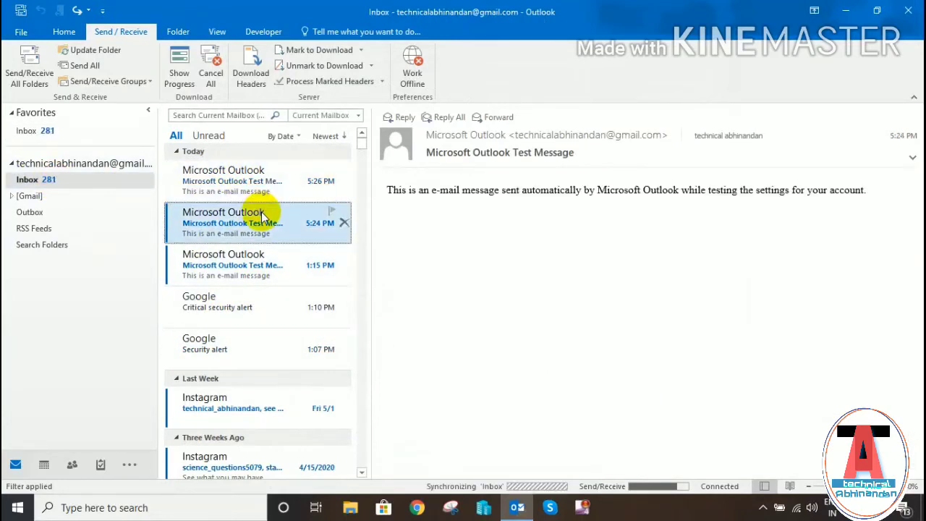
left_click(413, 72)
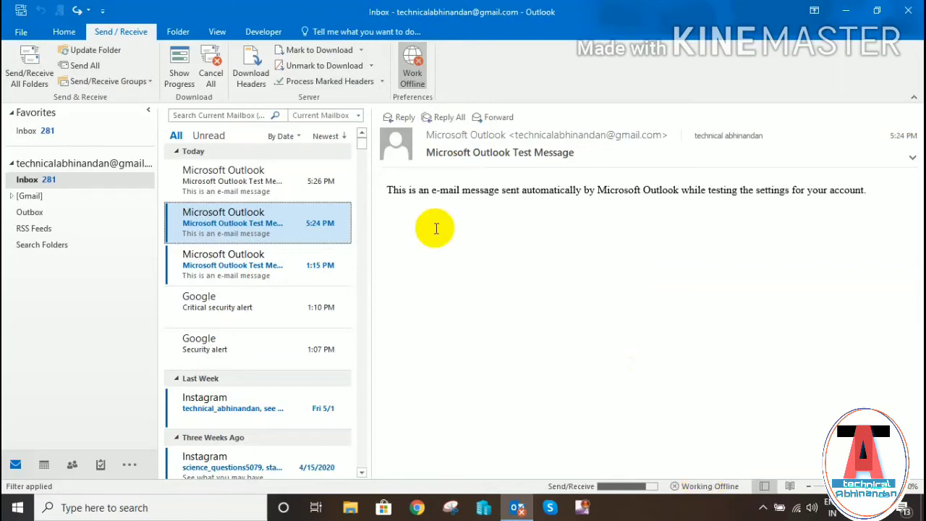
left_click(414, 75)
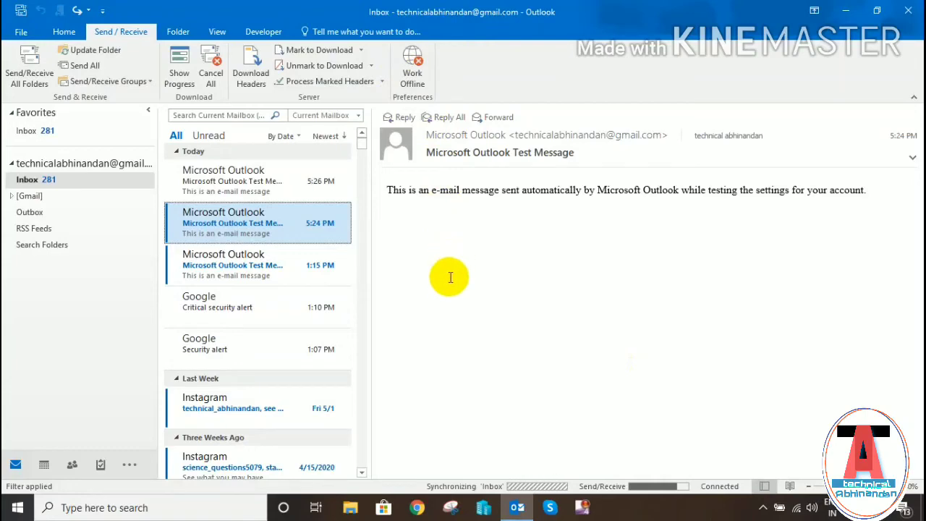
- Uncheck Microsoft VBA for Outlook Addin in COM Add-ins, keeping Exchange Add-in, and close Outlook
left_click(13, 34)
left_click(48, 239)
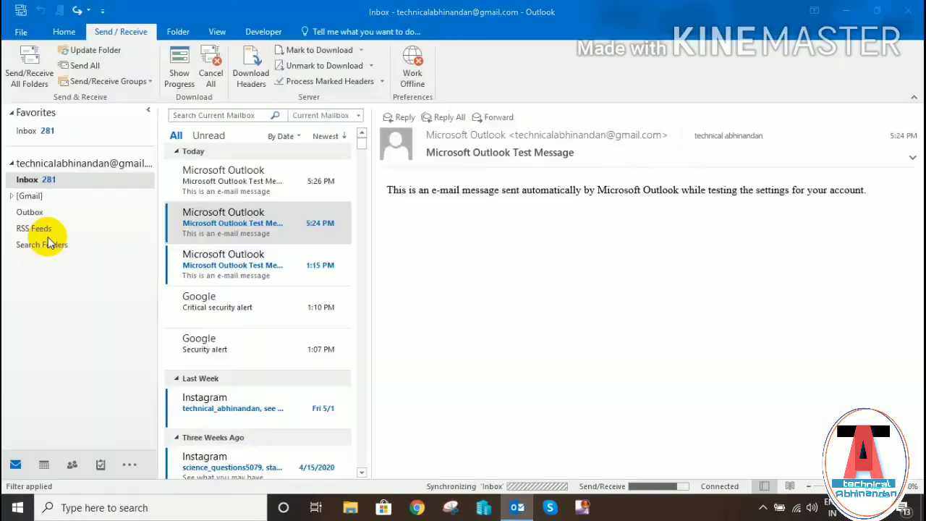
left_click(243, 243)
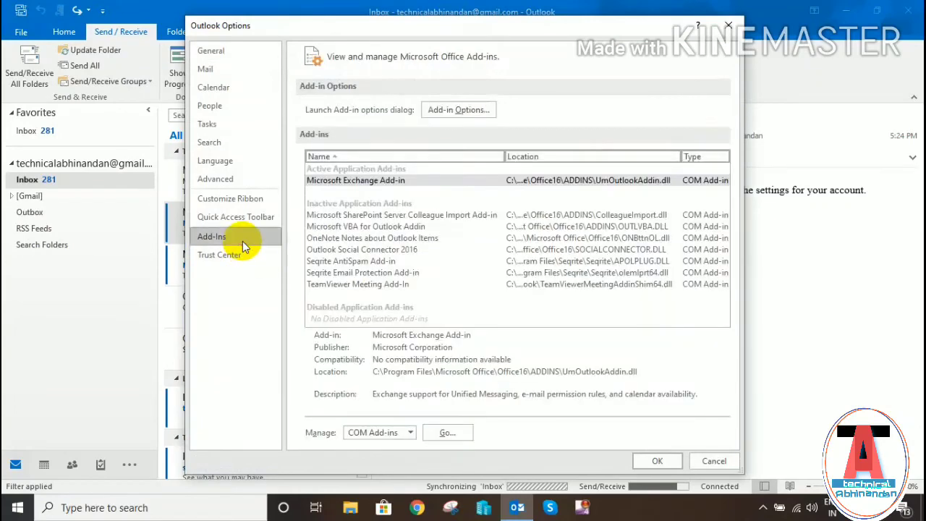
left_click(449, 432)
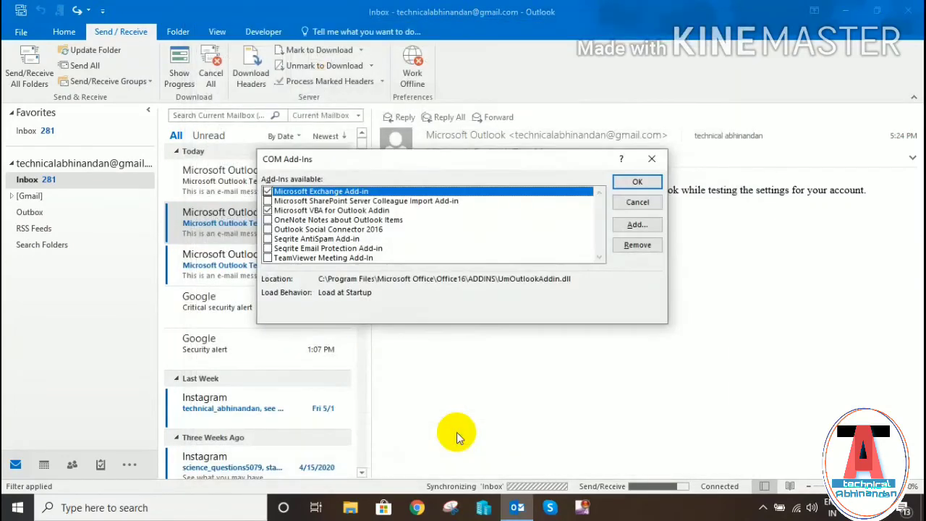
left_click(268, 211)
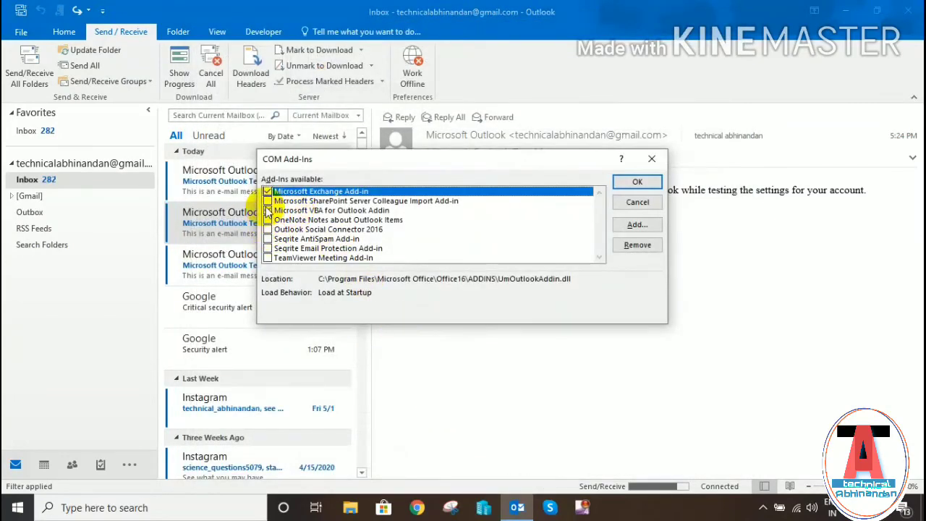
left_click(268, 210)
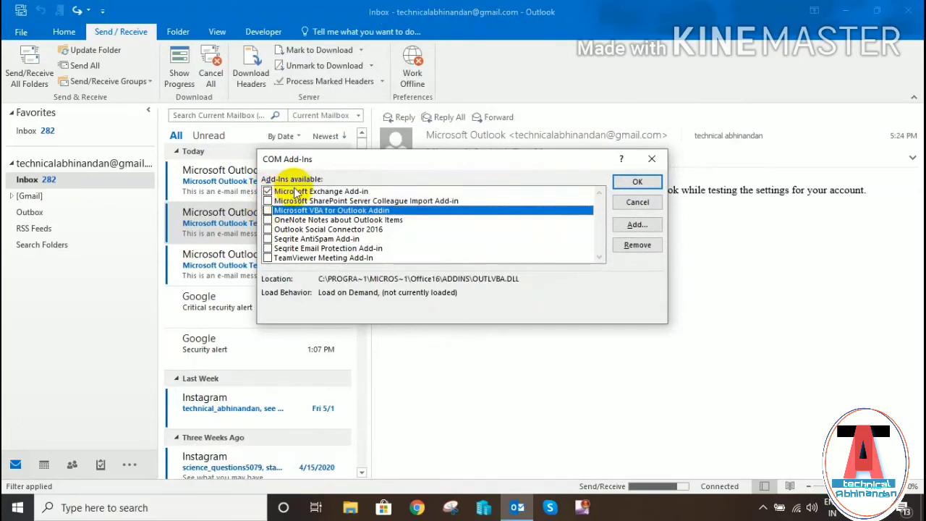
left_click(295, 191)
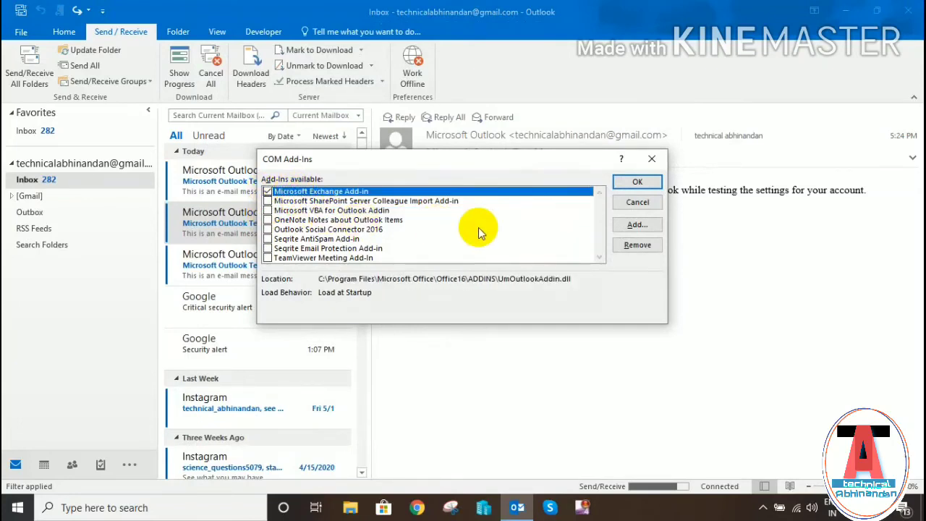
left_click(641, 182)
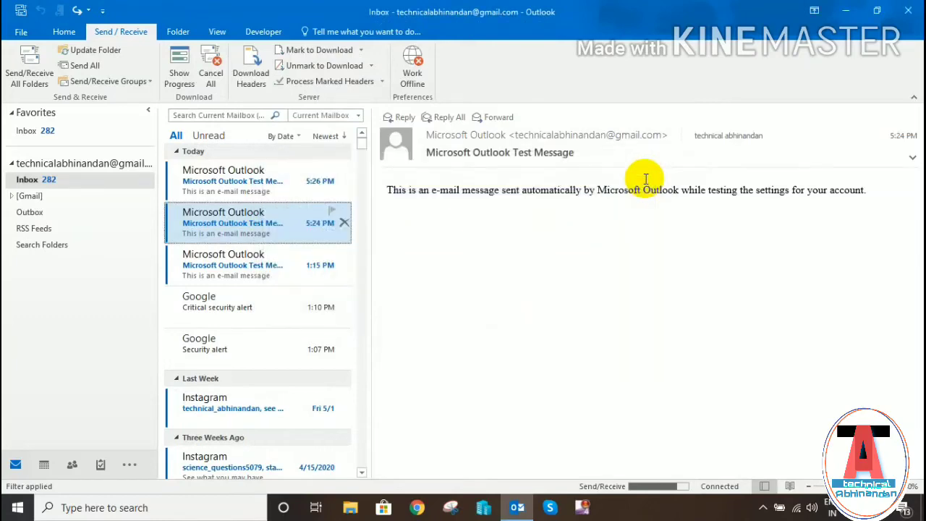
left_click(899, 24)
- Run appwiz.cpl and right-click Microsoft Office Standard 2016 in Programs and Features
right_click(476, 189)
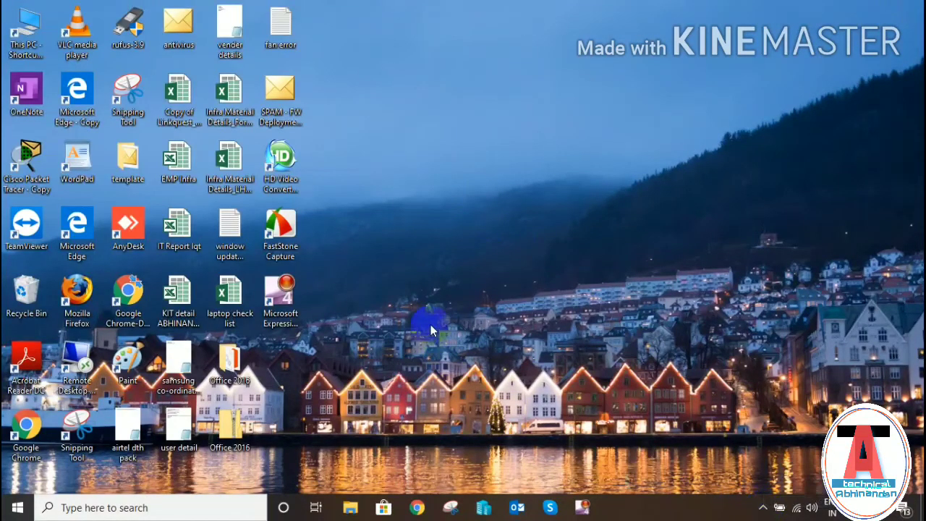
key("super+r")
key("BackSpace")
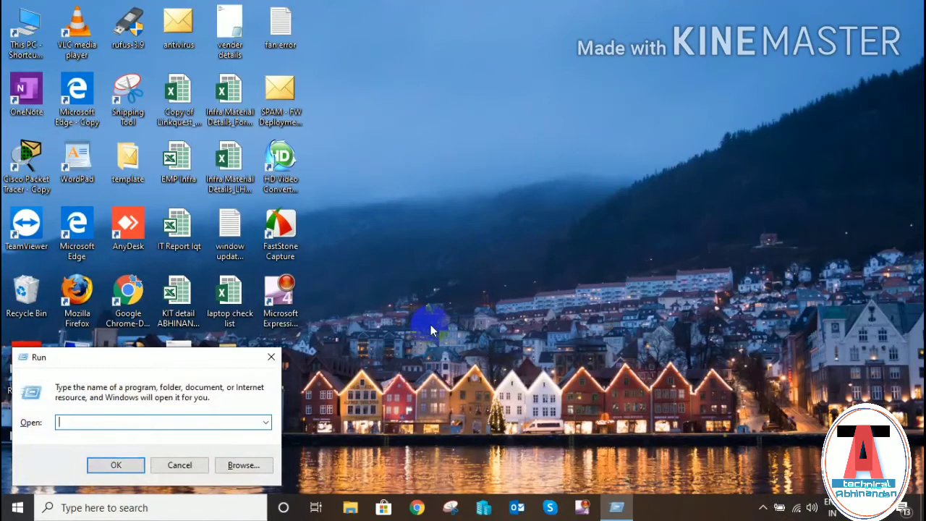
type("appwiz.cpl")
key("Return")
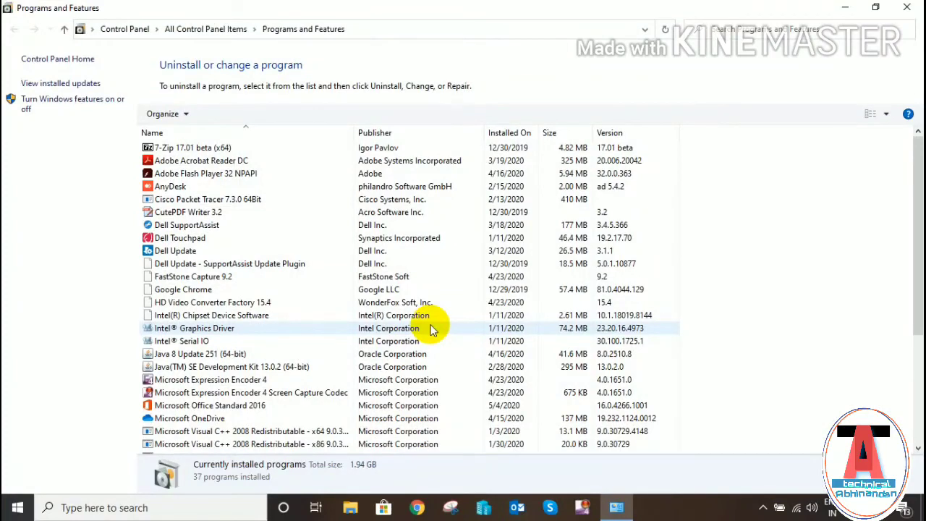
left_click(249, 409)
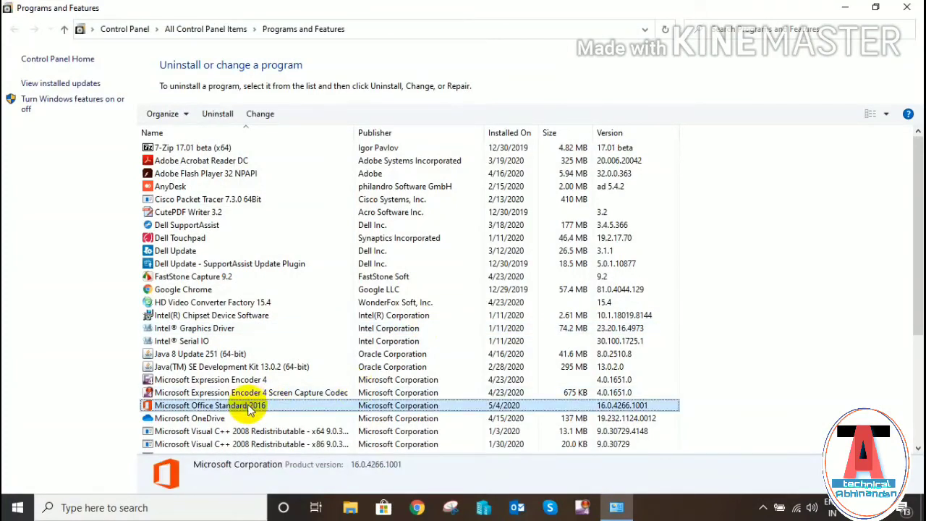
right_click(249, 410)
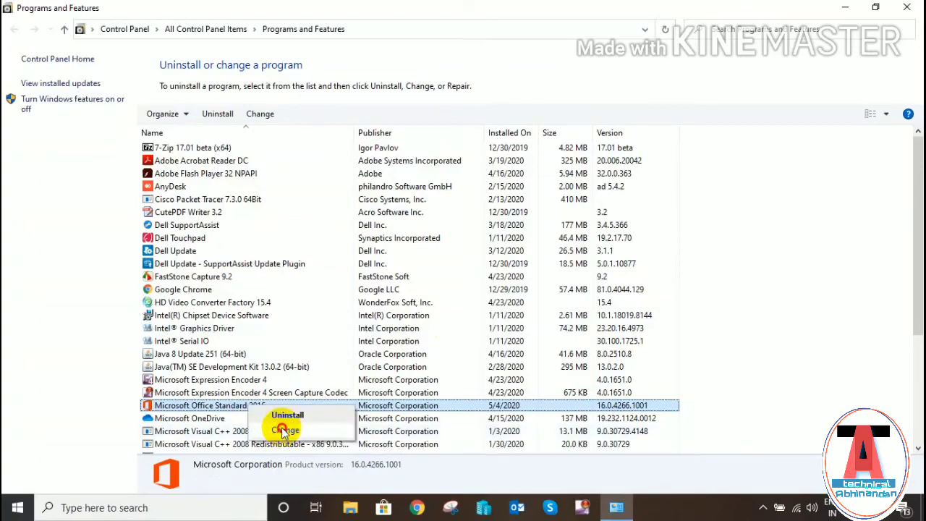
- Run a Repair of Microsoft Office Standard 2016 and decline the reboot prompt
left_click(284, 430)
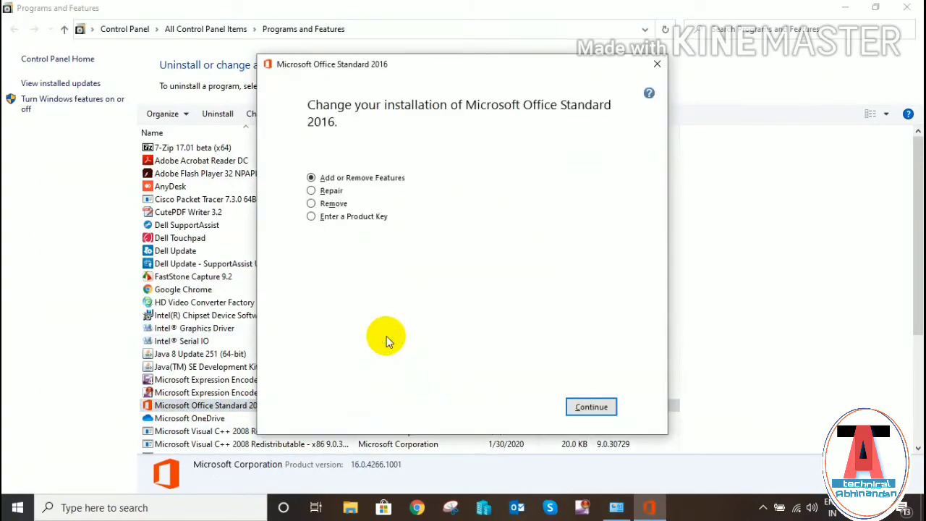
left_click(311, 191)
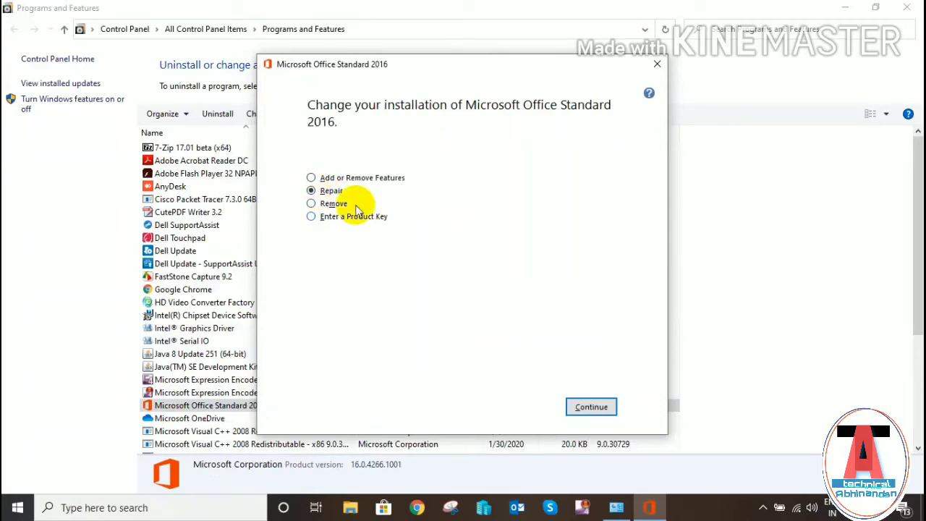
left_click(592, 408)
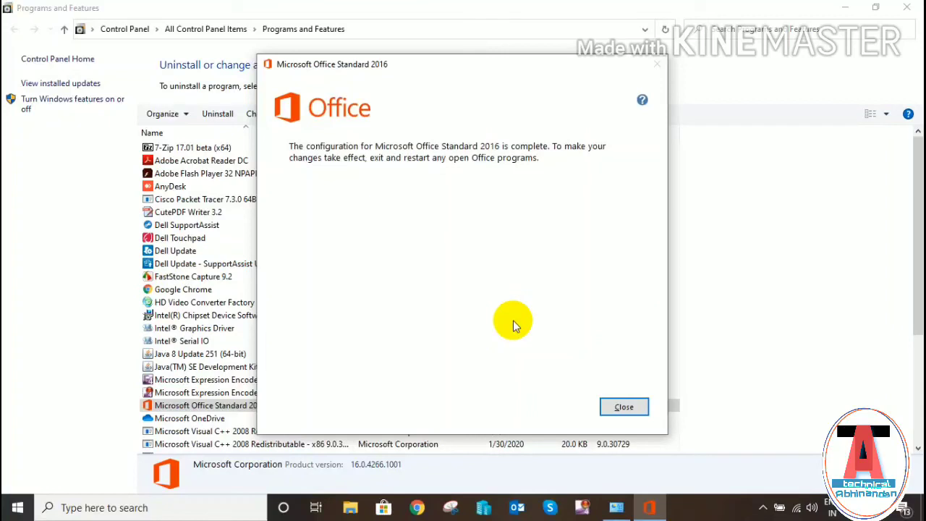
left_click(637, 410)
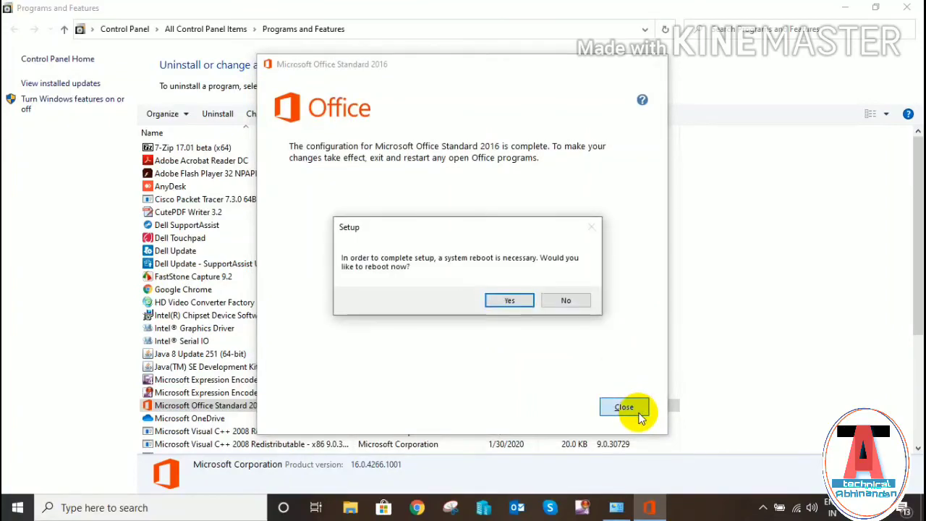
left_click(575, 302)
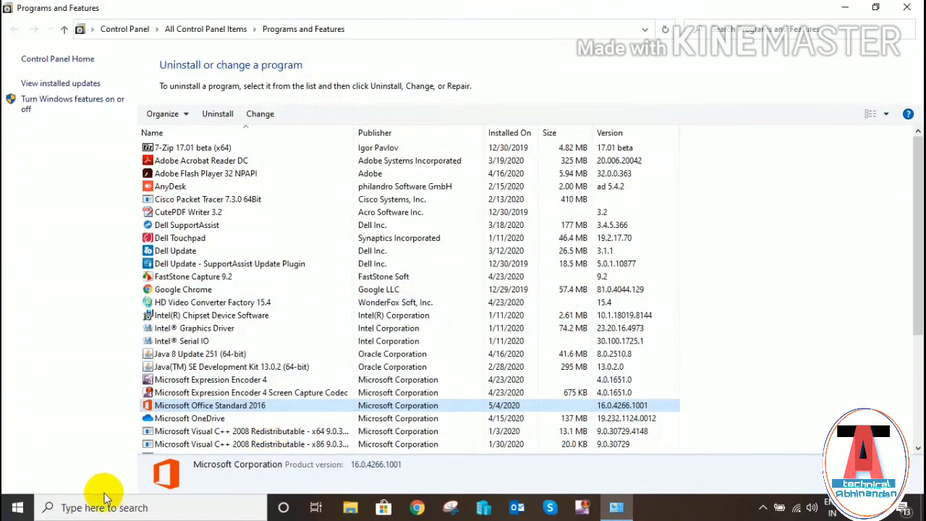
- Launch Notepad from Windows search and type 'after completed all these step restart your syste'
left_click(102, 506)
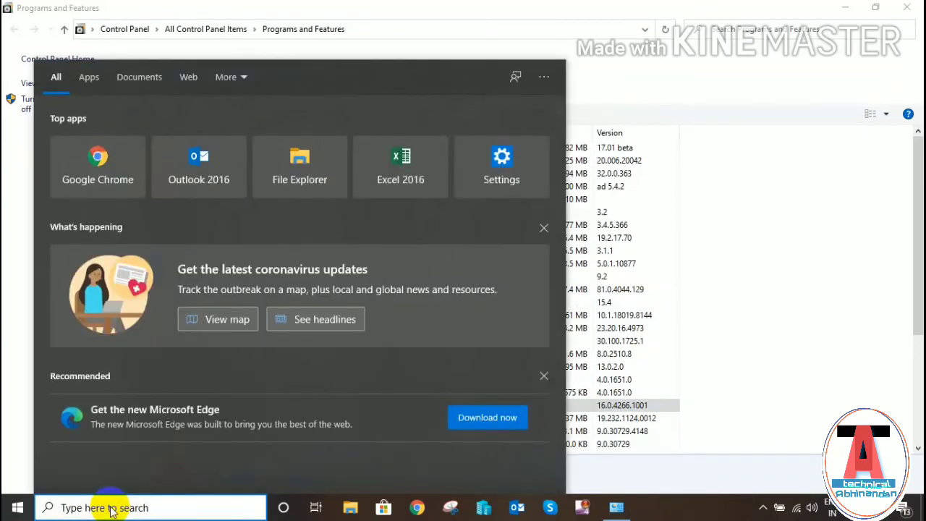
type("n")
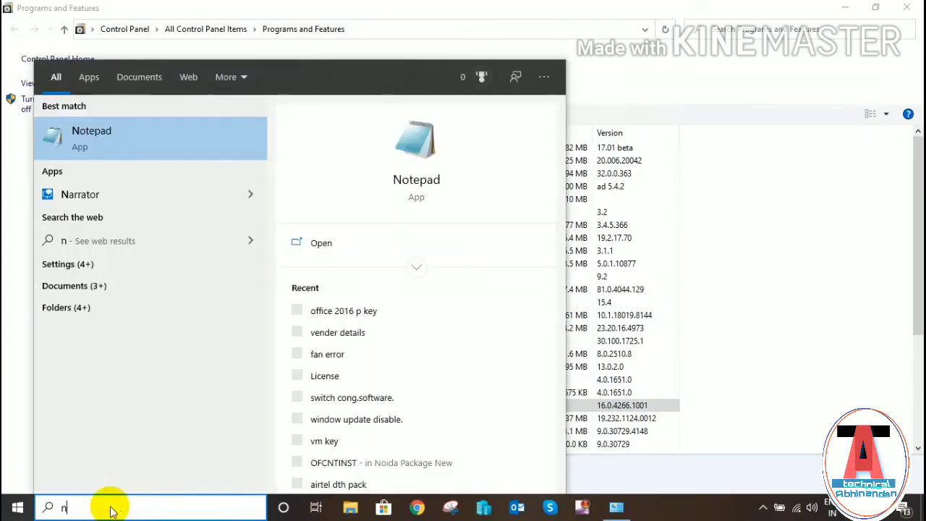
left_click(112, 137)
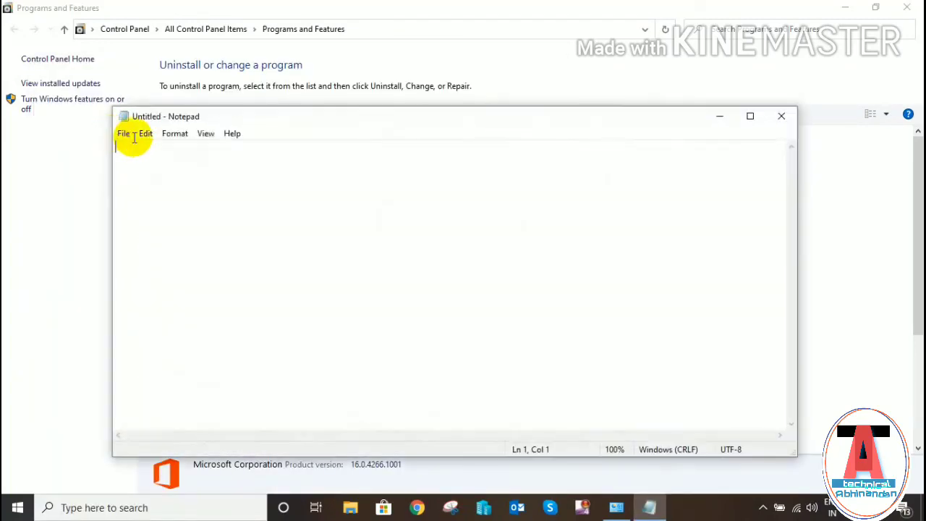
type("after")
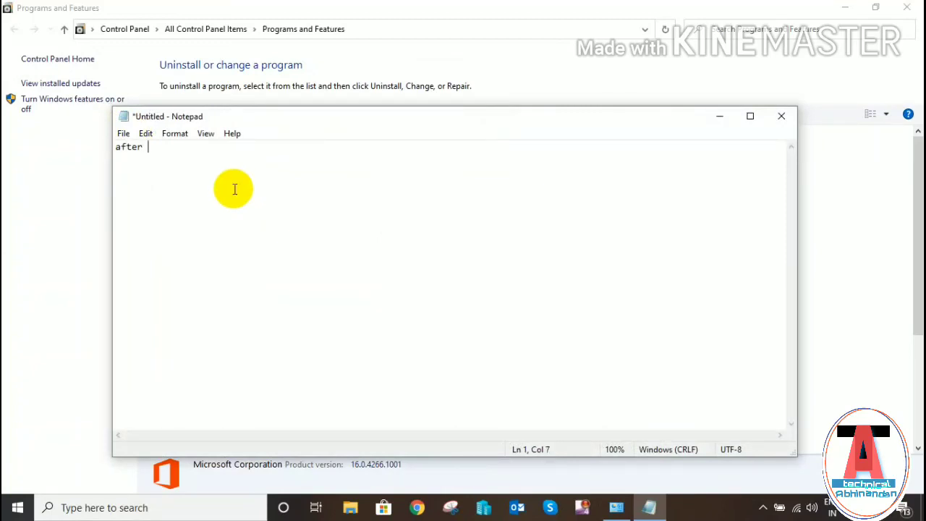
type(" completed all these st")
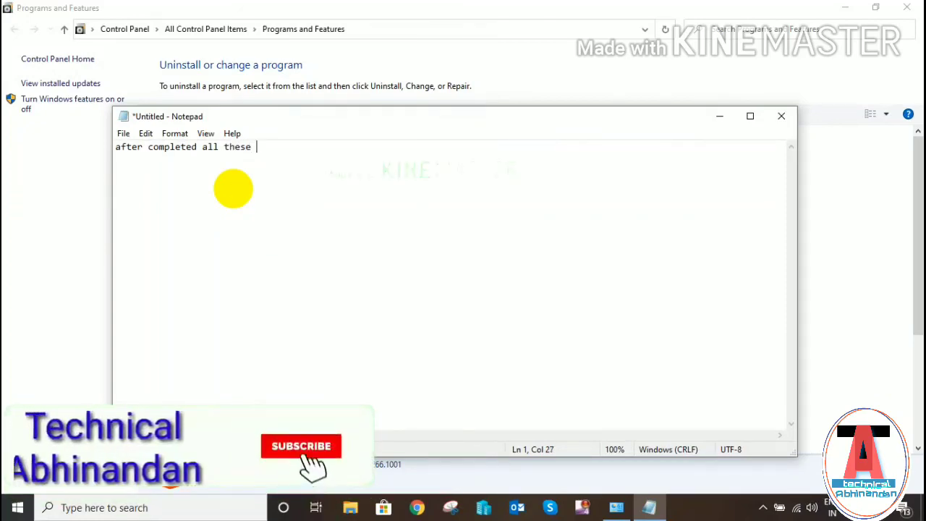
type("ep ")
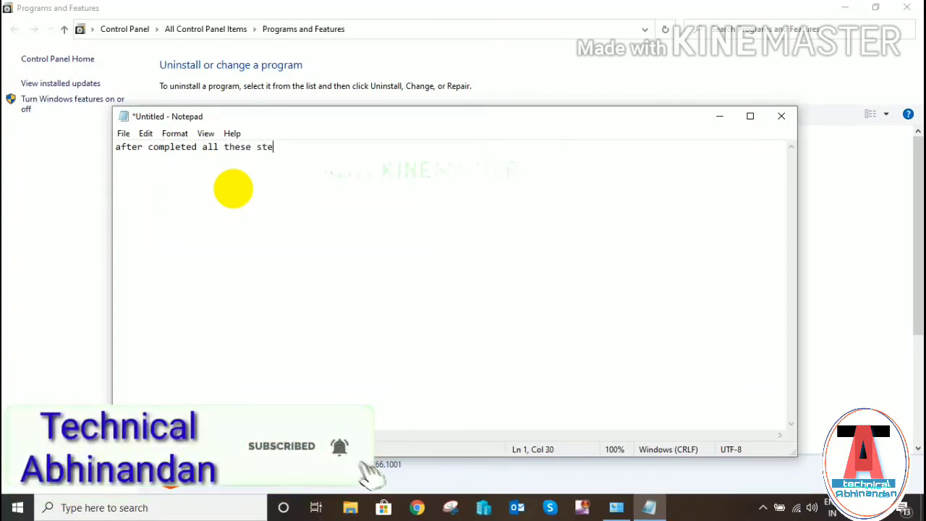
type("re")
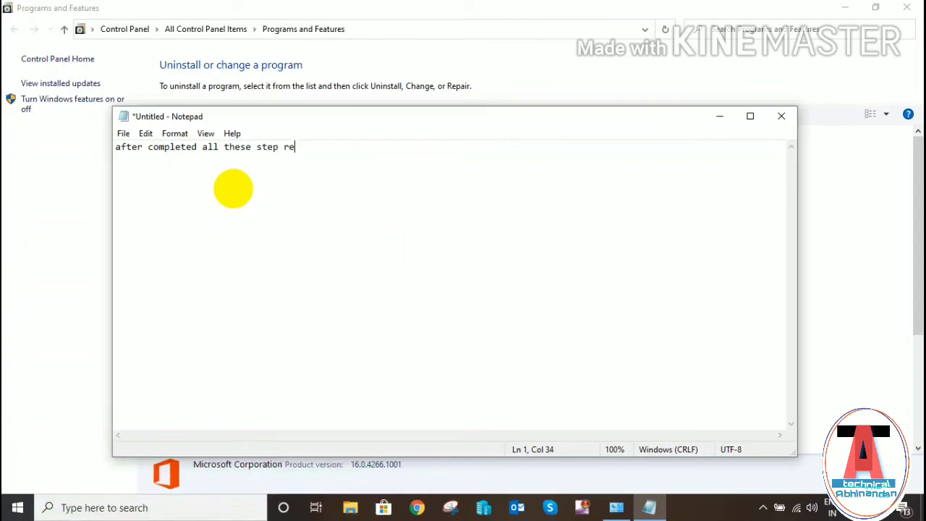
type("start your")
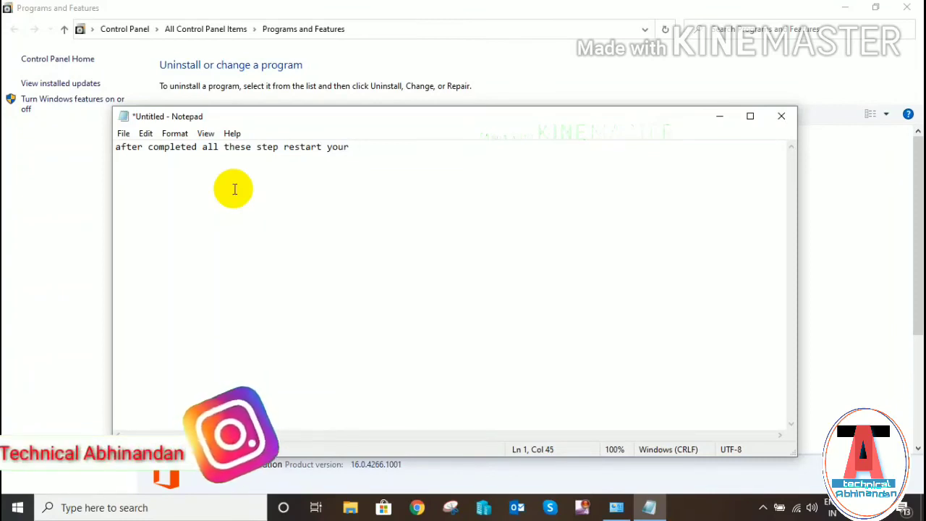
type(" syste")
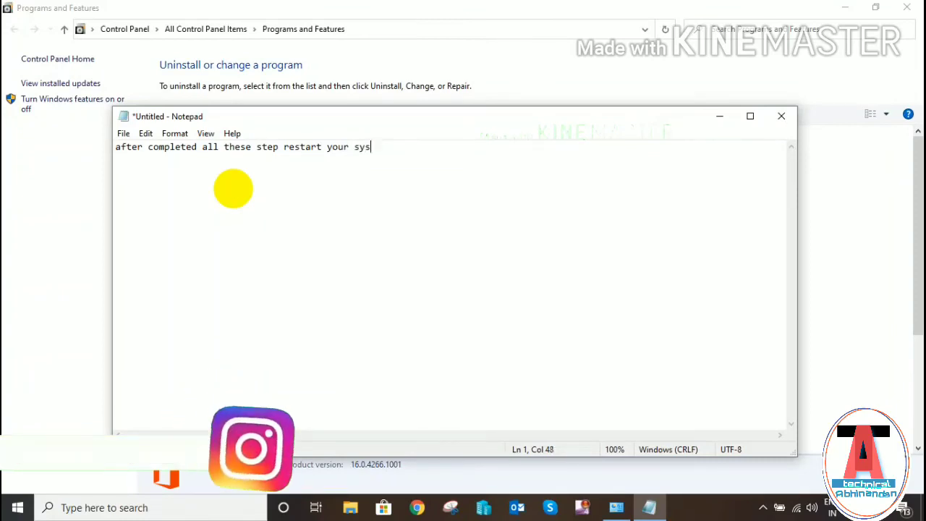